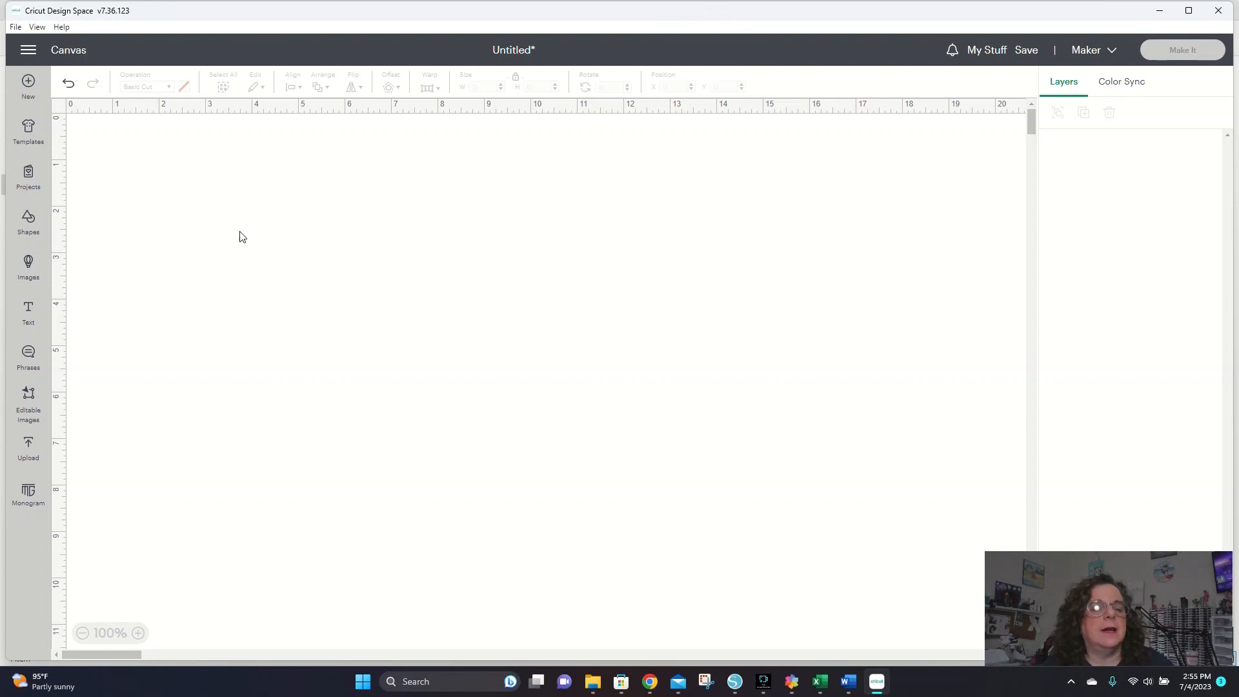
Insert a hexagon from the free shapes and move it to the middle of the canvas
click(29, 223)
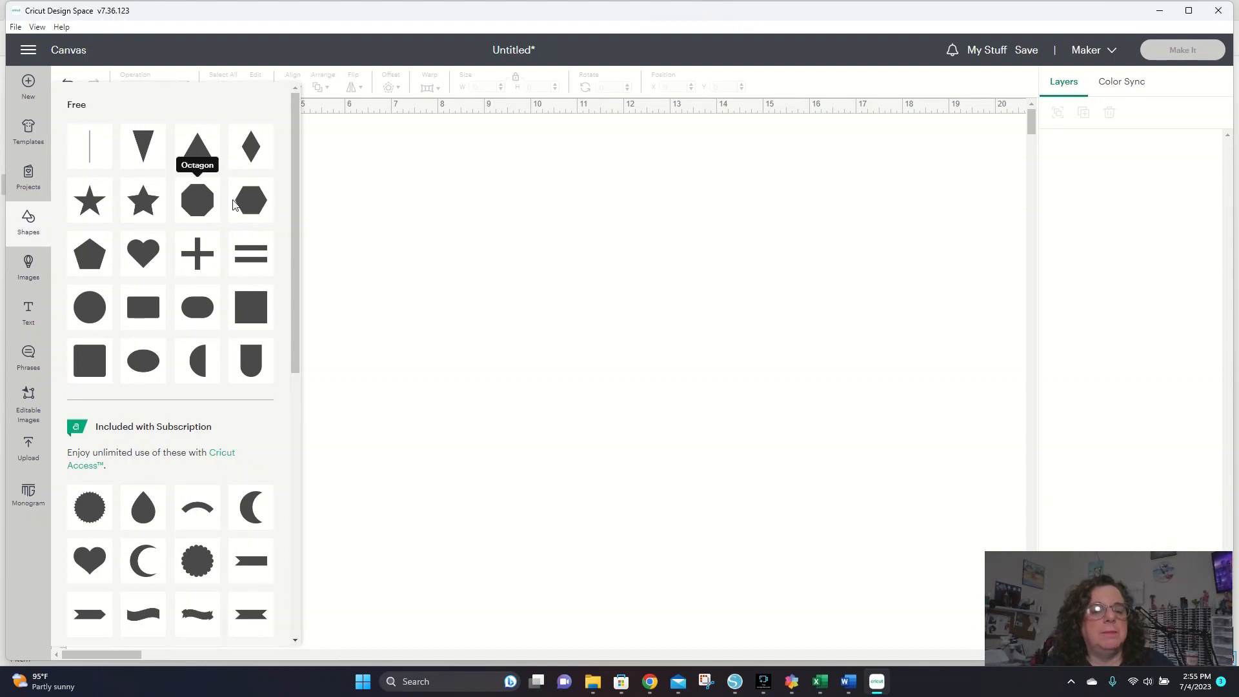
click(251, 205)
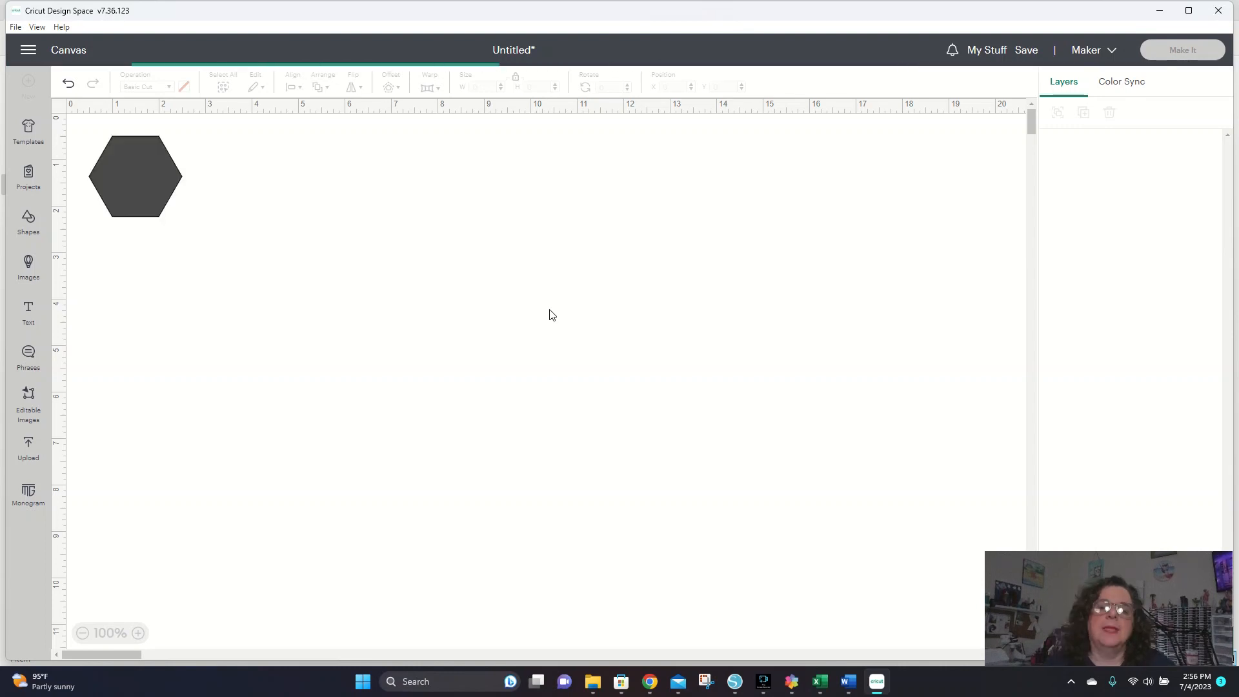
drag(156, 179, 552, 311)
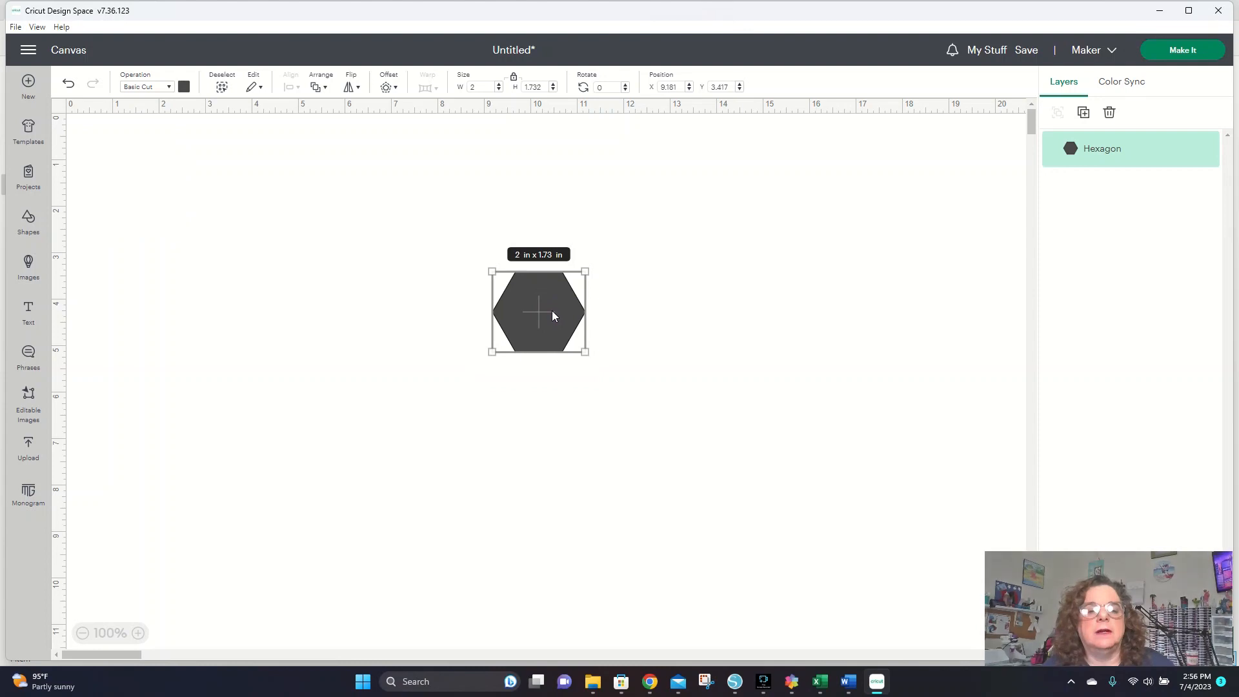
Set the hexagon's height to 2 in with its proportions unlocked
drag(540, 86, 514, 89)
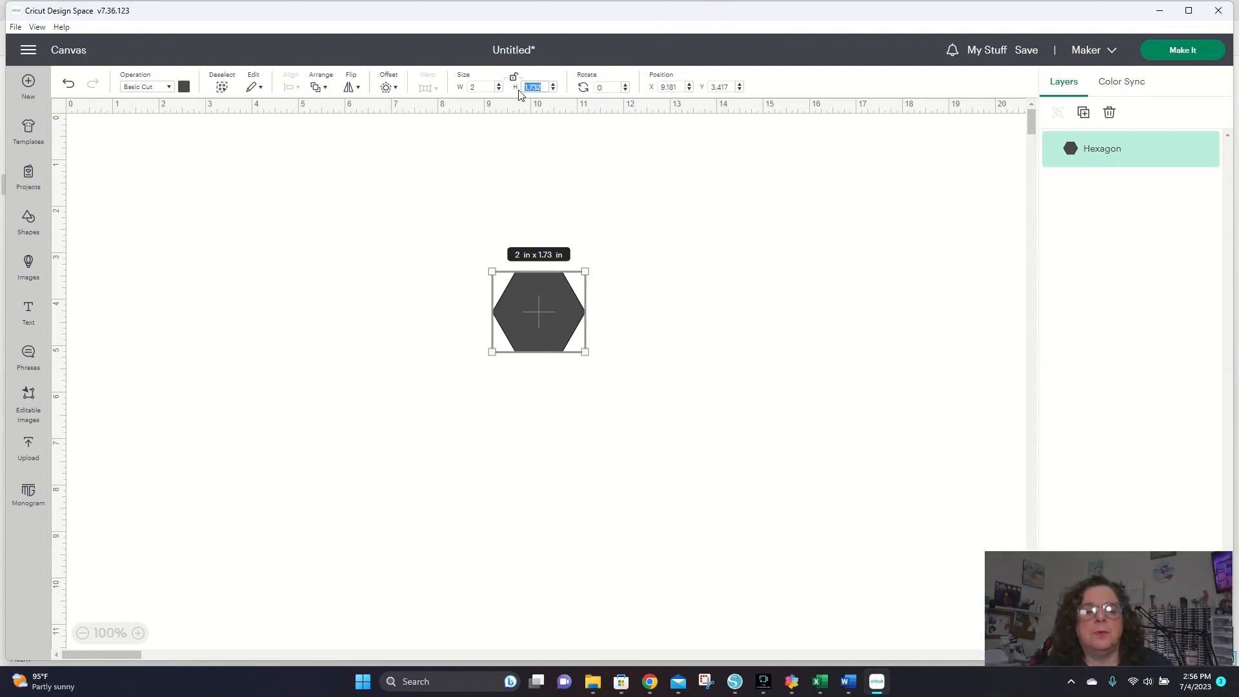
text(2)
key(Return)
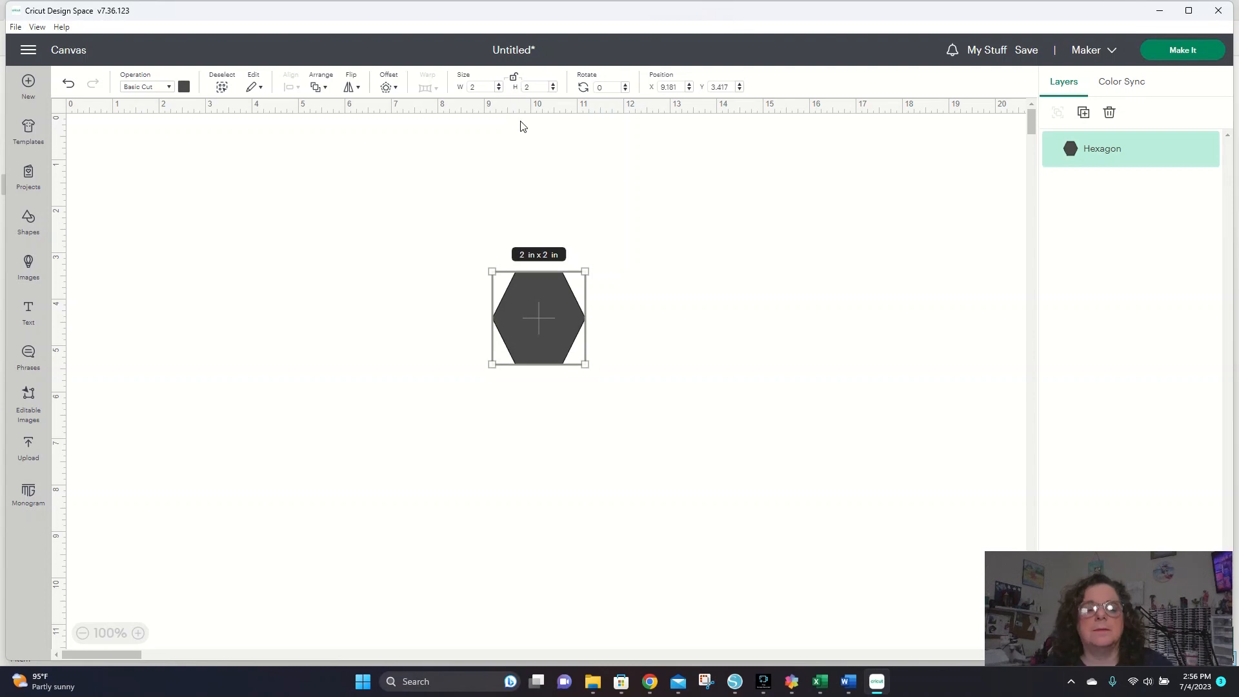
click(675, 279)
Create a 0.25 in outward offset with square corners around the hexagon
click(548, 340)
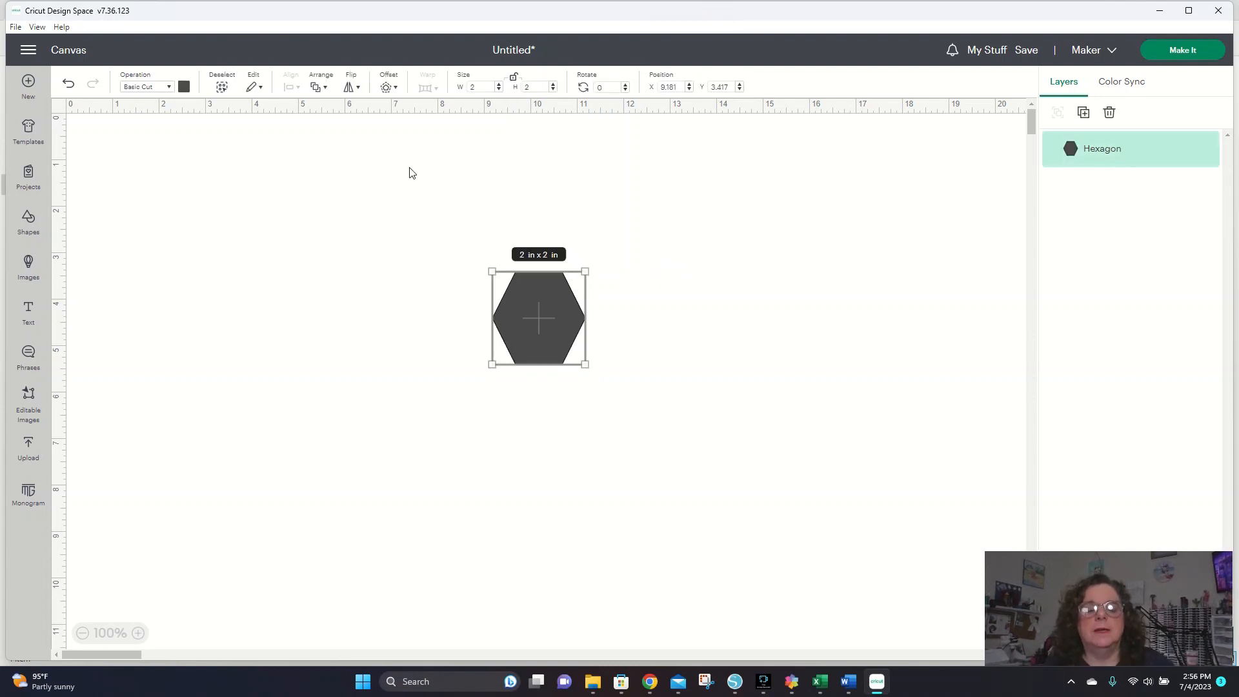
click(387, 88)
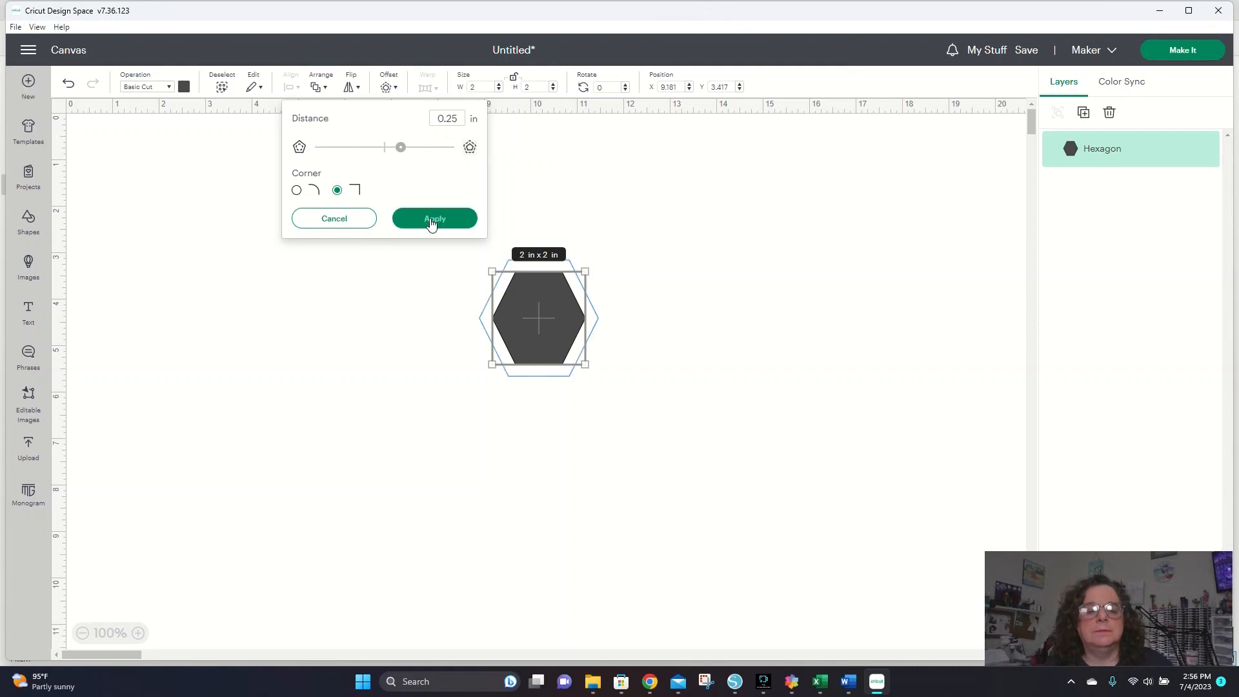
click(430, 222)
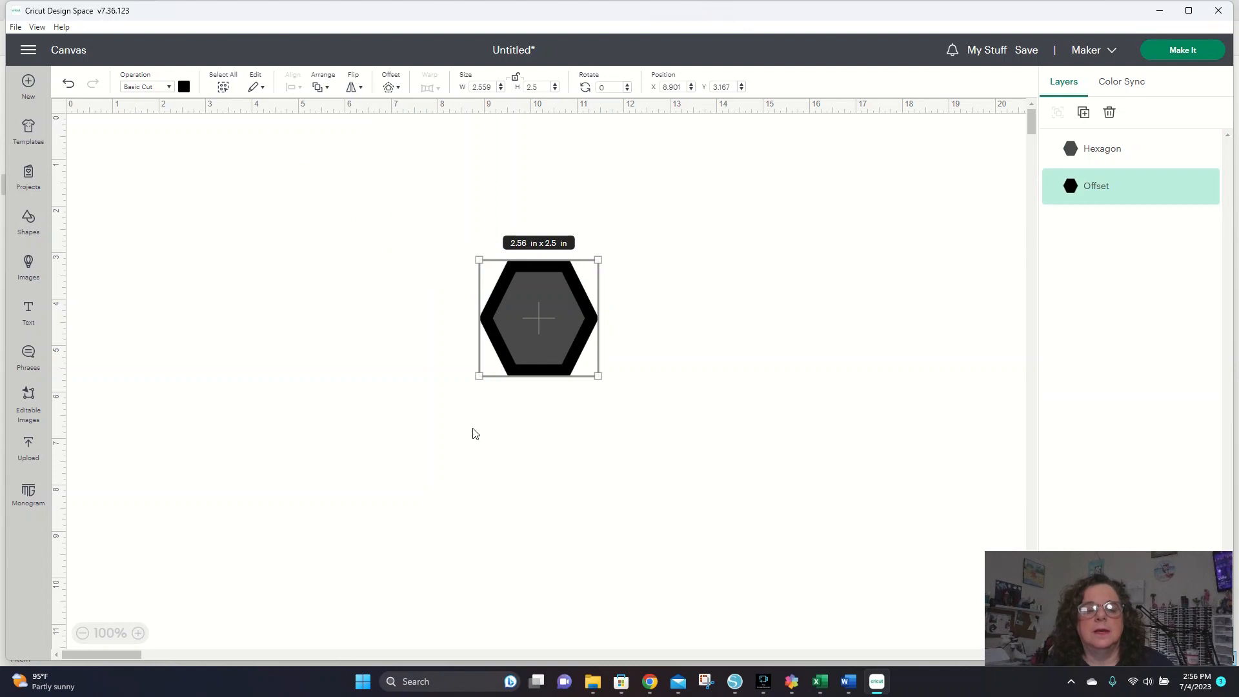
Pull the 2 in hexagon off its offset to compare the two shapes, and place it back over the offset's centre
click(654, 406)
click(544, 326)
drag(545, 327, 407, 326)
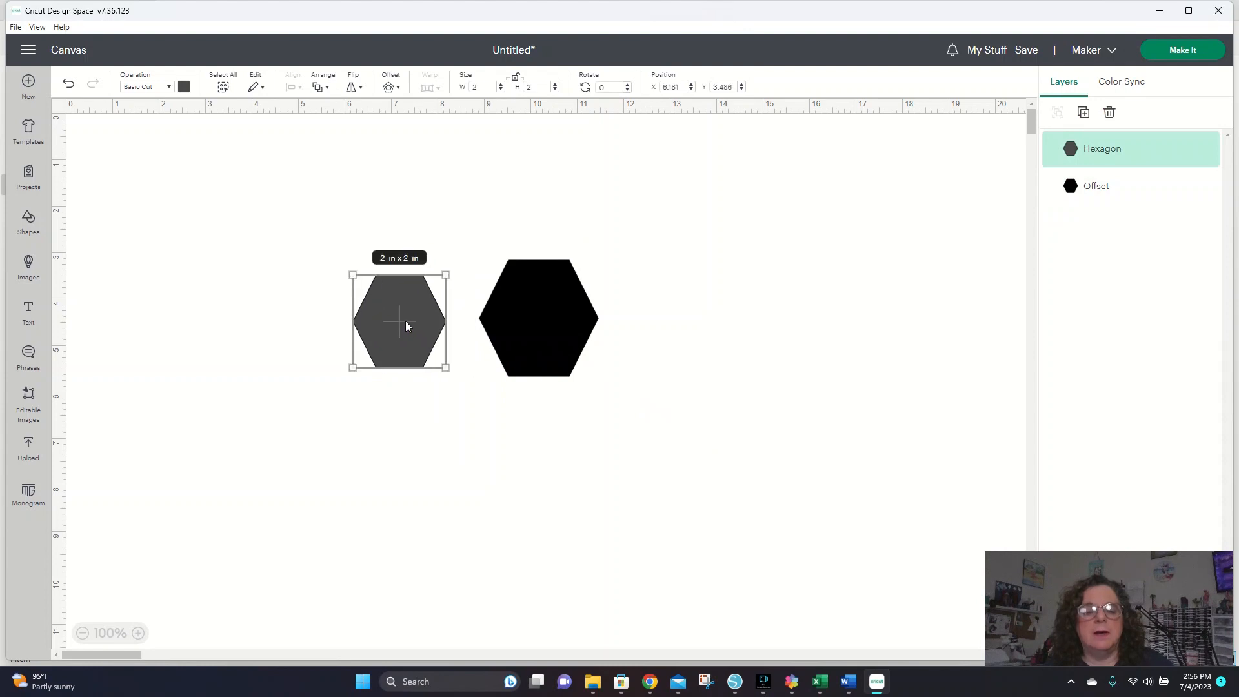
click(514, 318)
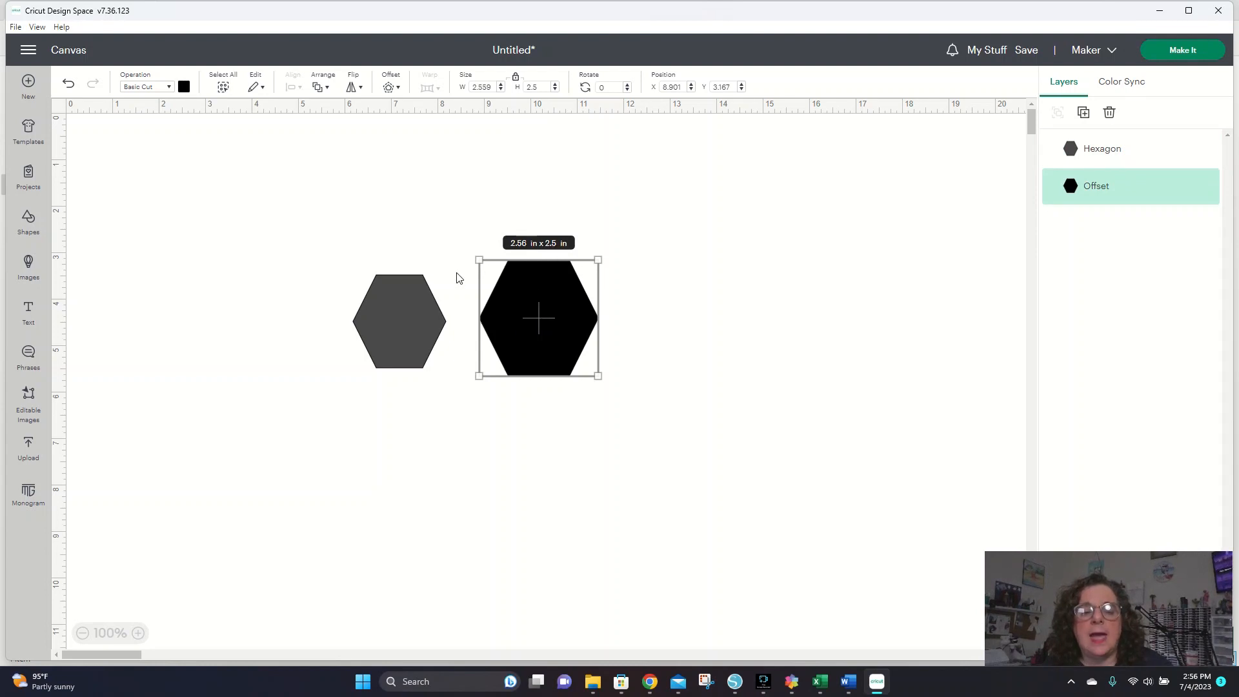
drag(395, 323, 537, 325)
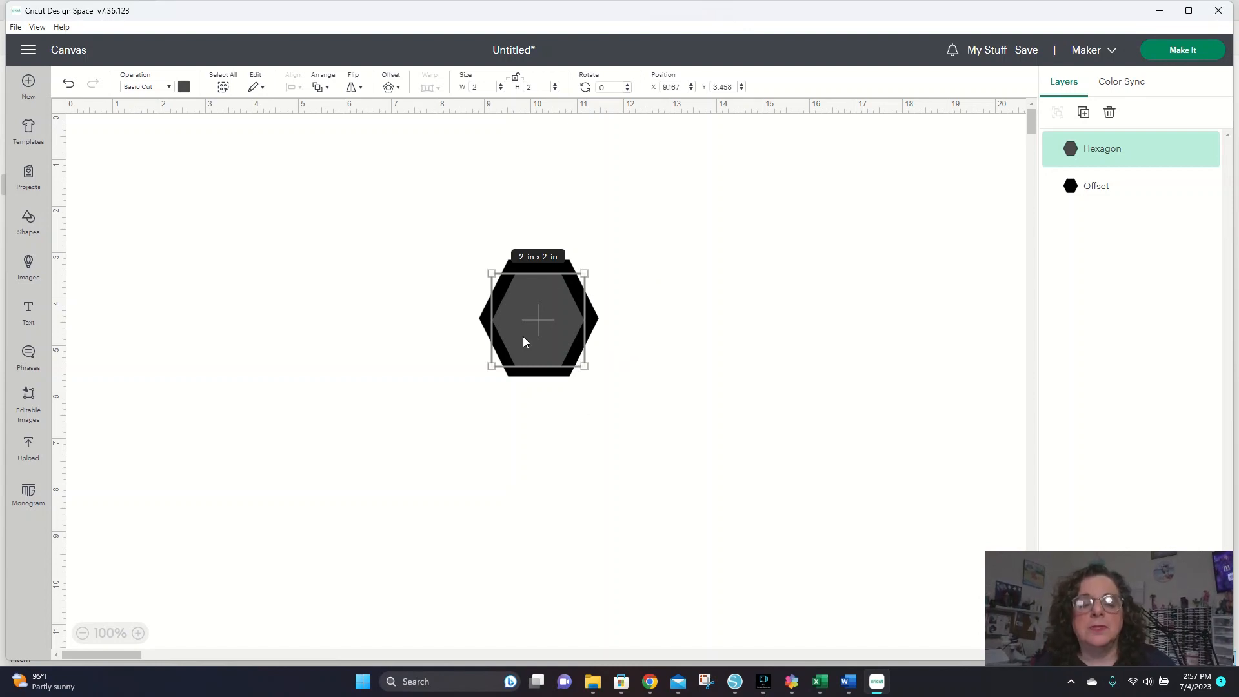
Create a -0.25 in inward offset with square corners inside the 2 in hexagon
click(386, 88)
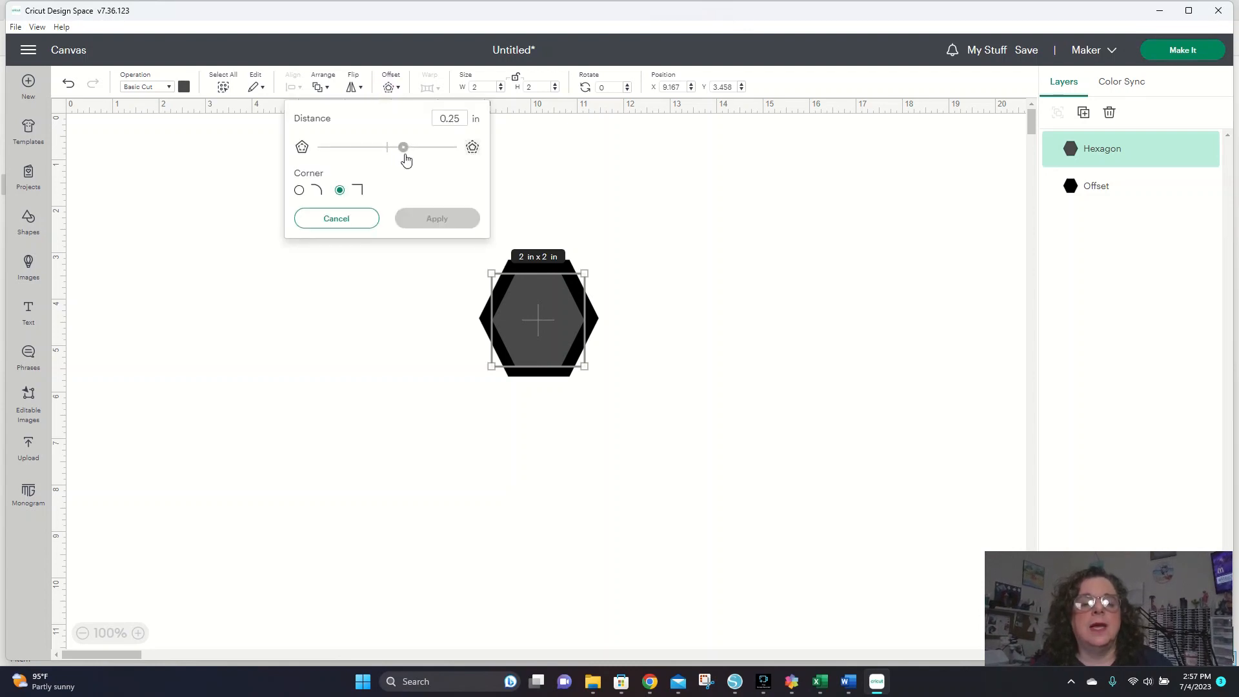
drag(403, 148, 363, 151)
double_click(446, 120)
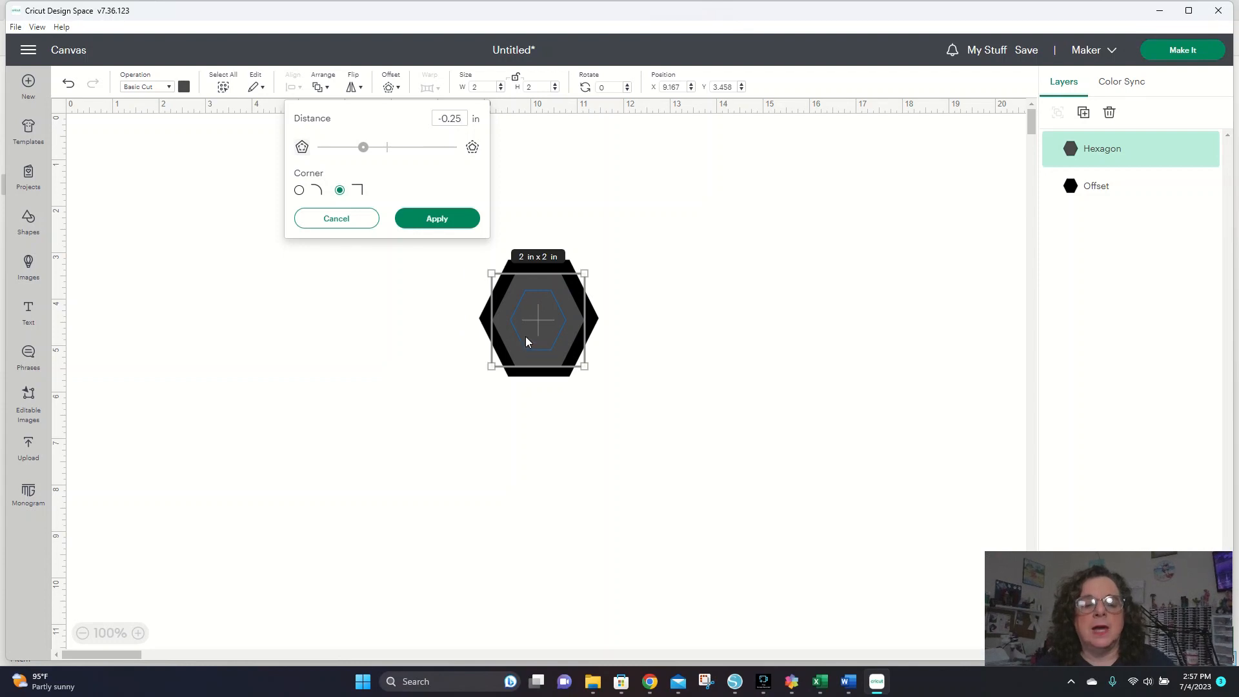
click(436, 220)
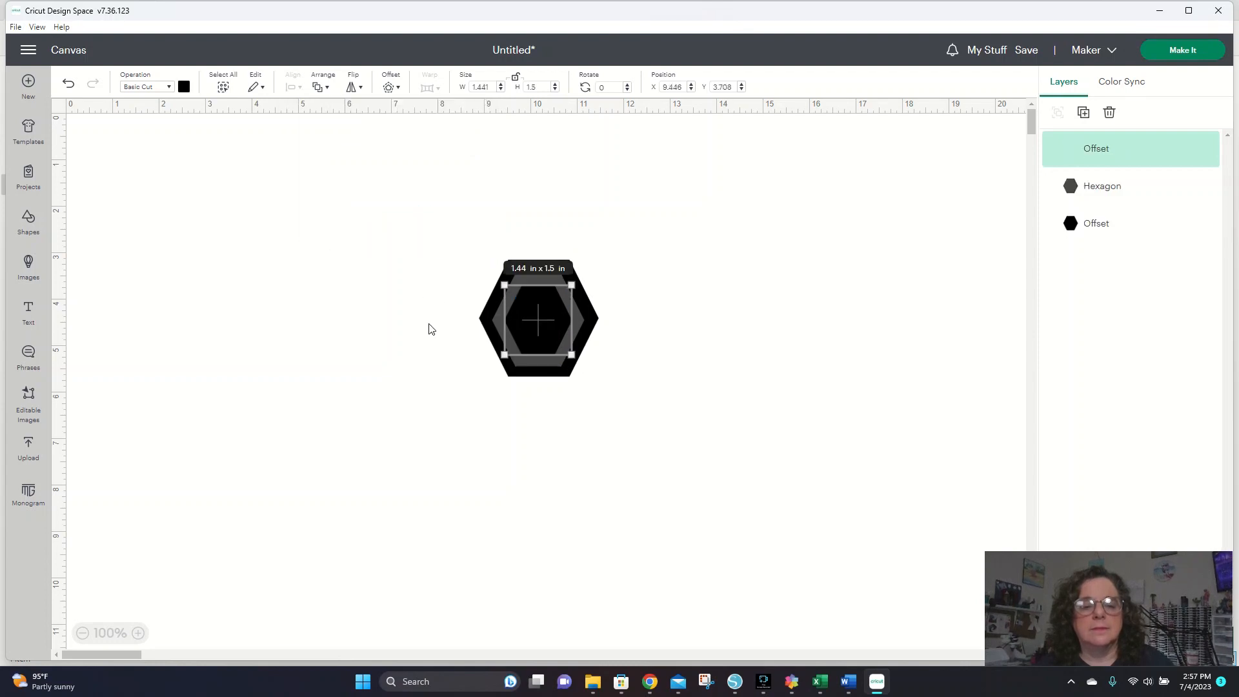
click(457, 374)
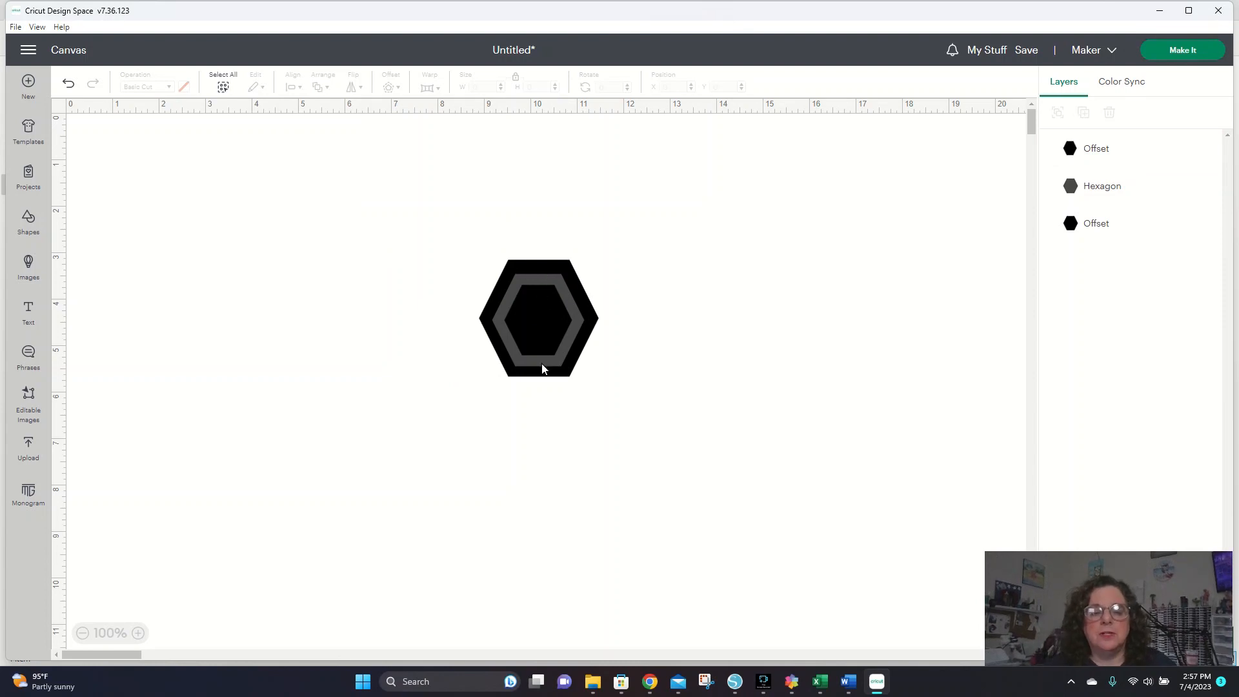
Group the three nested hexagons and duplicate the group
drag(415, 244, 610, 380)
click(1062, 116)
click(1085, 114)
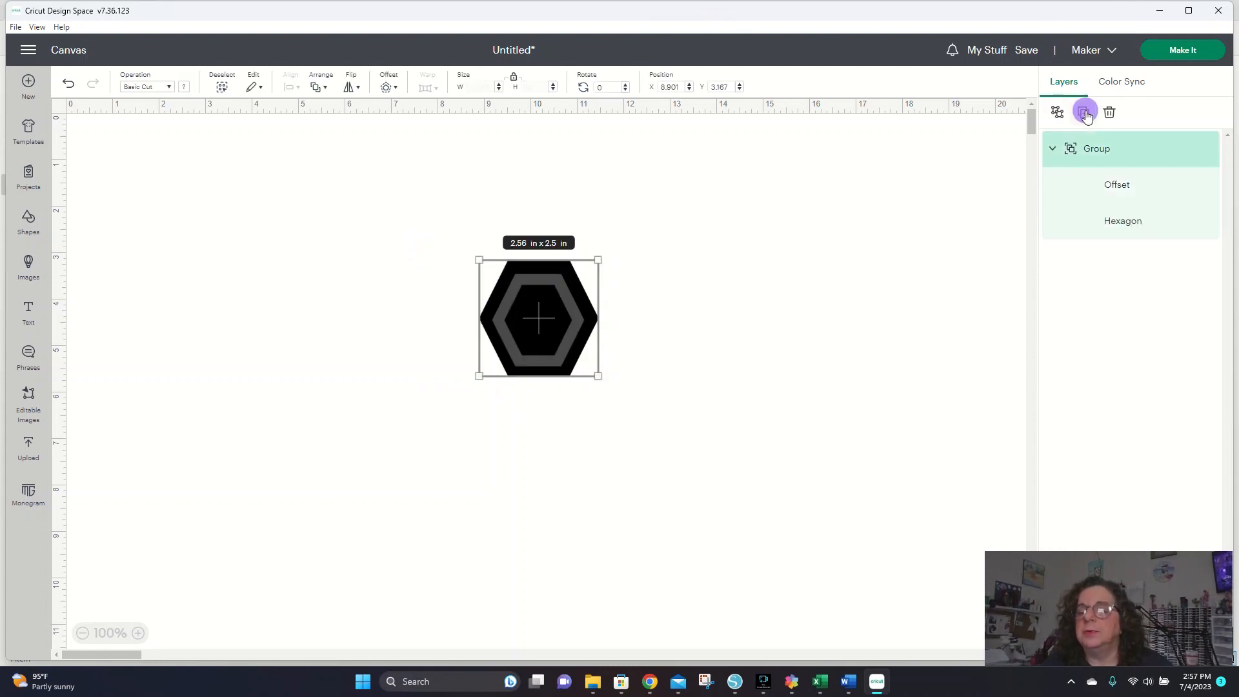
Separate the two hexagon groups, parking one near the canvas's upper right as a spare and placing the other in the middle
click(533, 321)
drag(532, 321, 660, 242)
drag(297, 175, 365, 328)
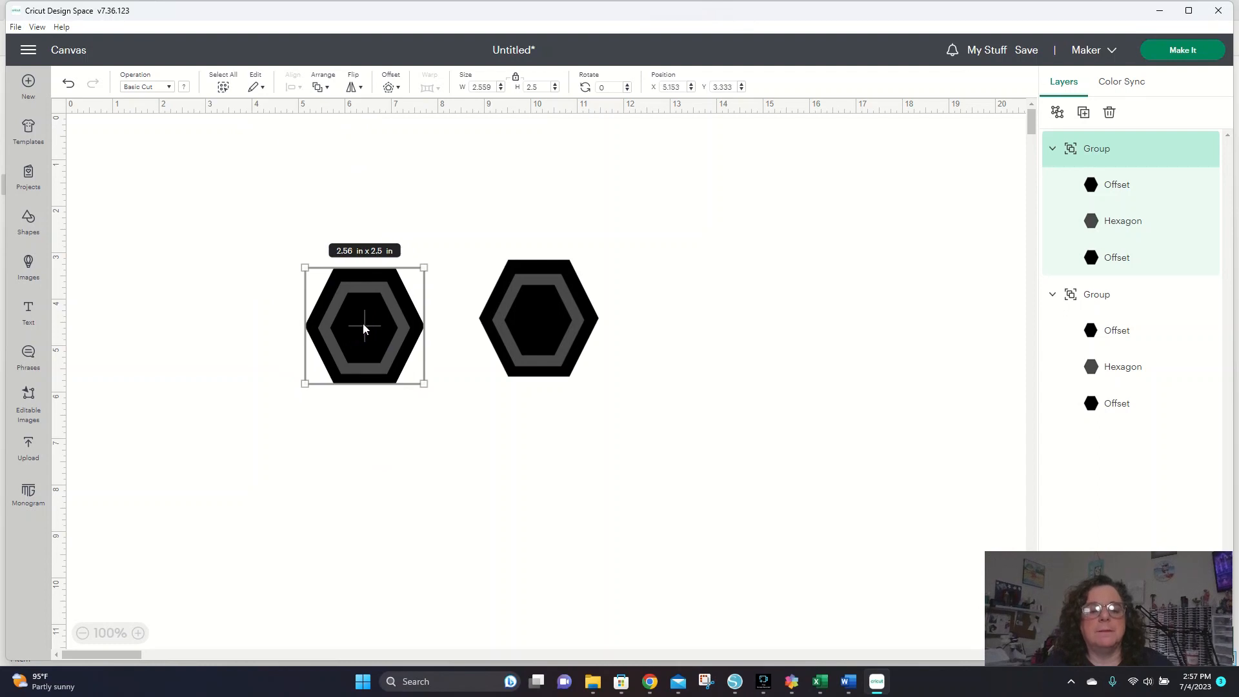
drag(517, 320, 847, 218)
drag(387, 350, 553, 353)
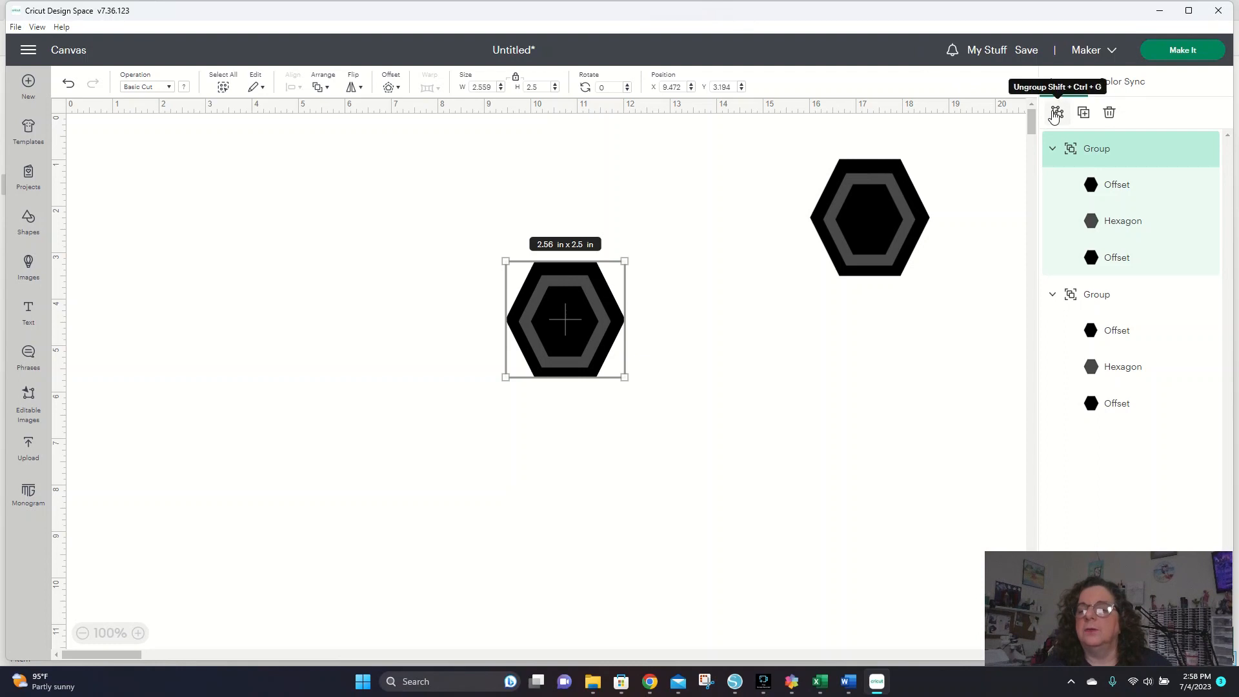
Ungroup the middle hexagon set, move its smallest hexagon aside, and subtract the 2 in hexagon from the largest one
click(697, 359)
drag(508, 236, 566, 283)
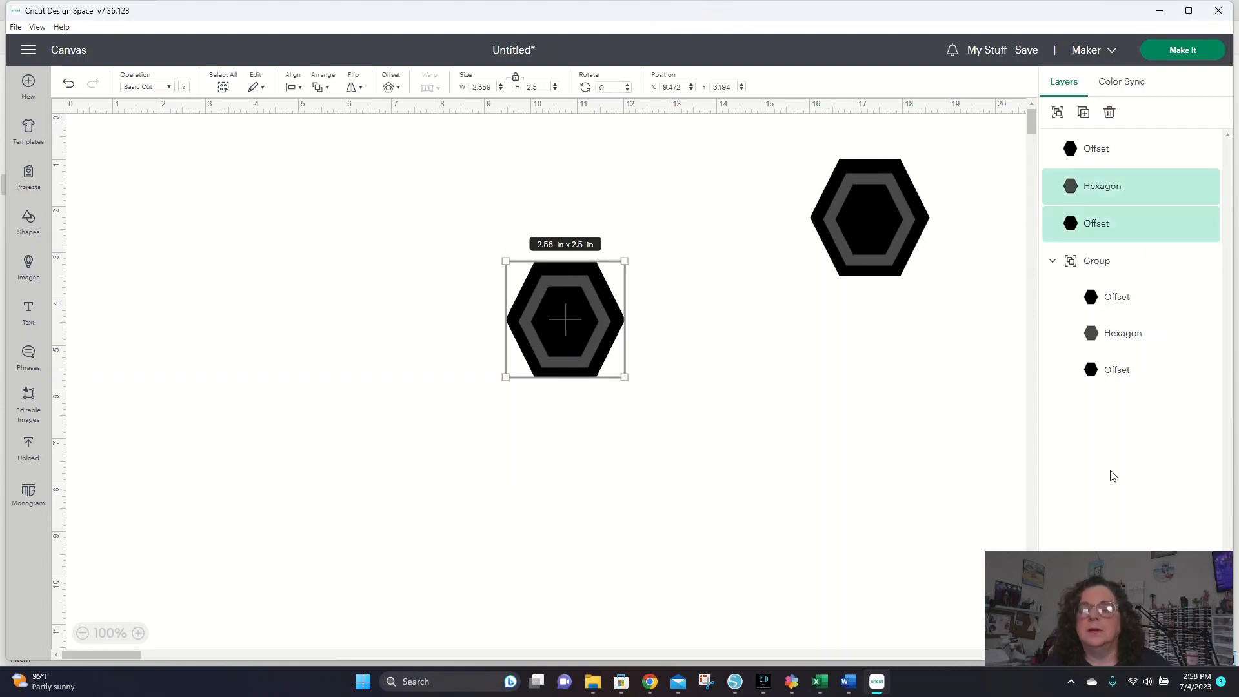
drag(1142, 606, 582, 520)
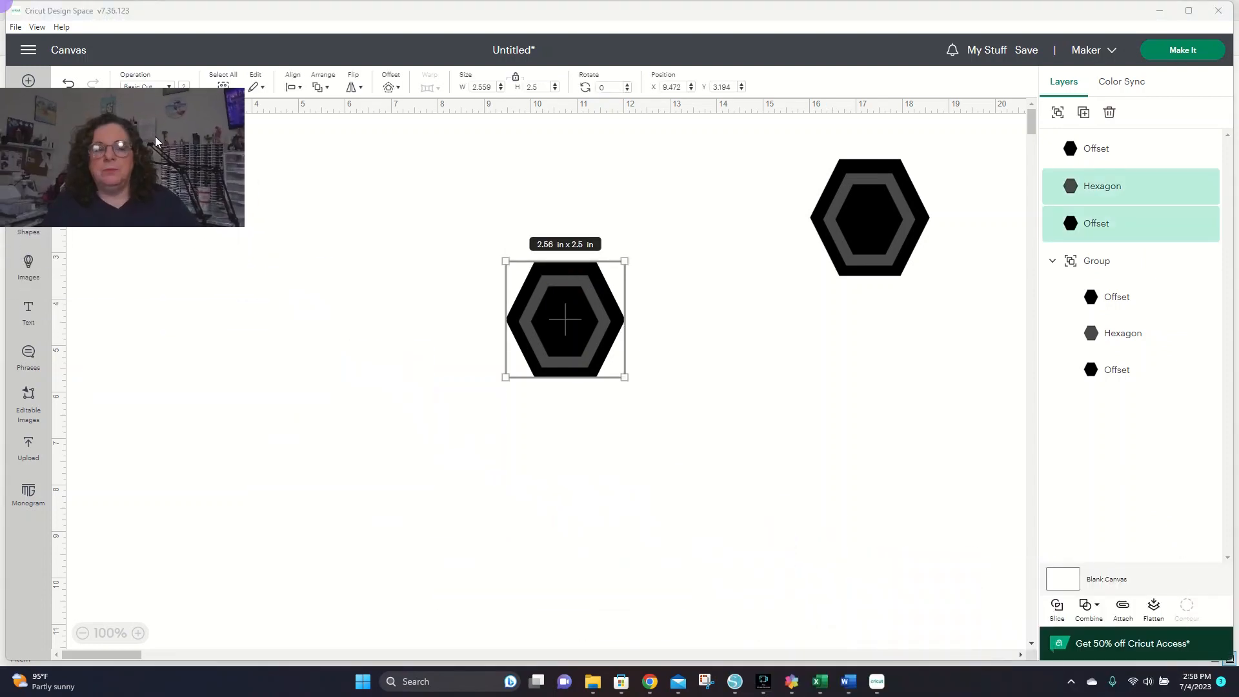
click(1097, 609)
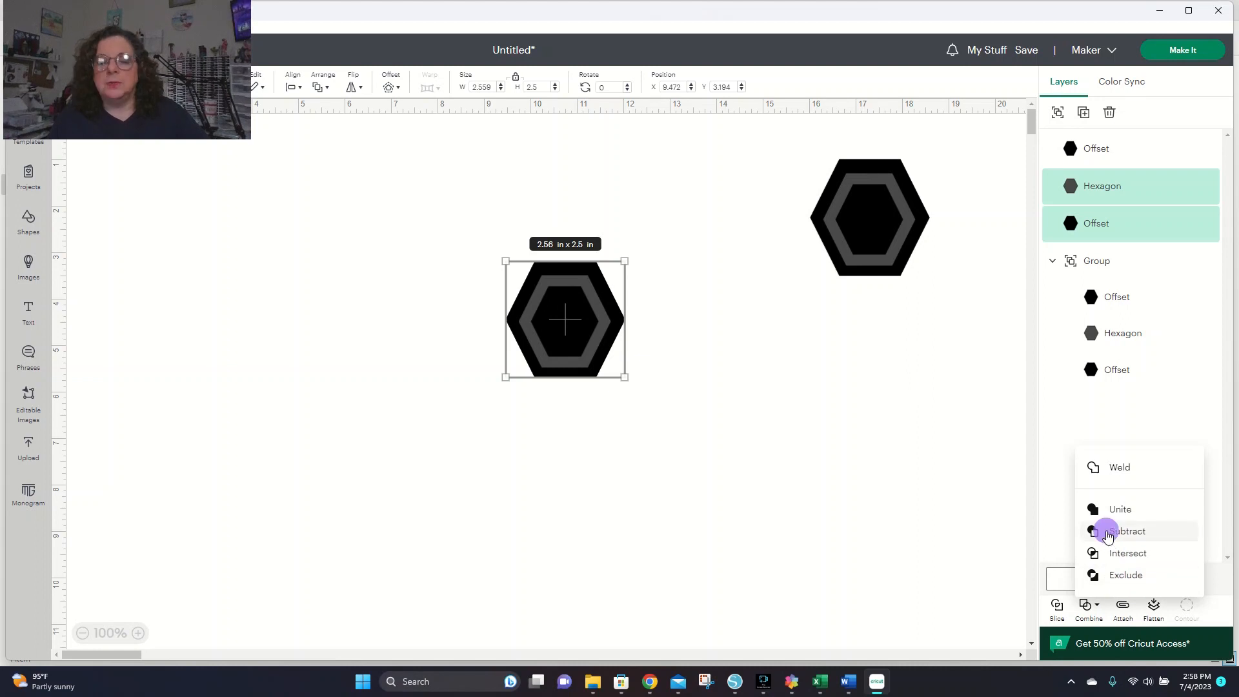
click(1107, 533)
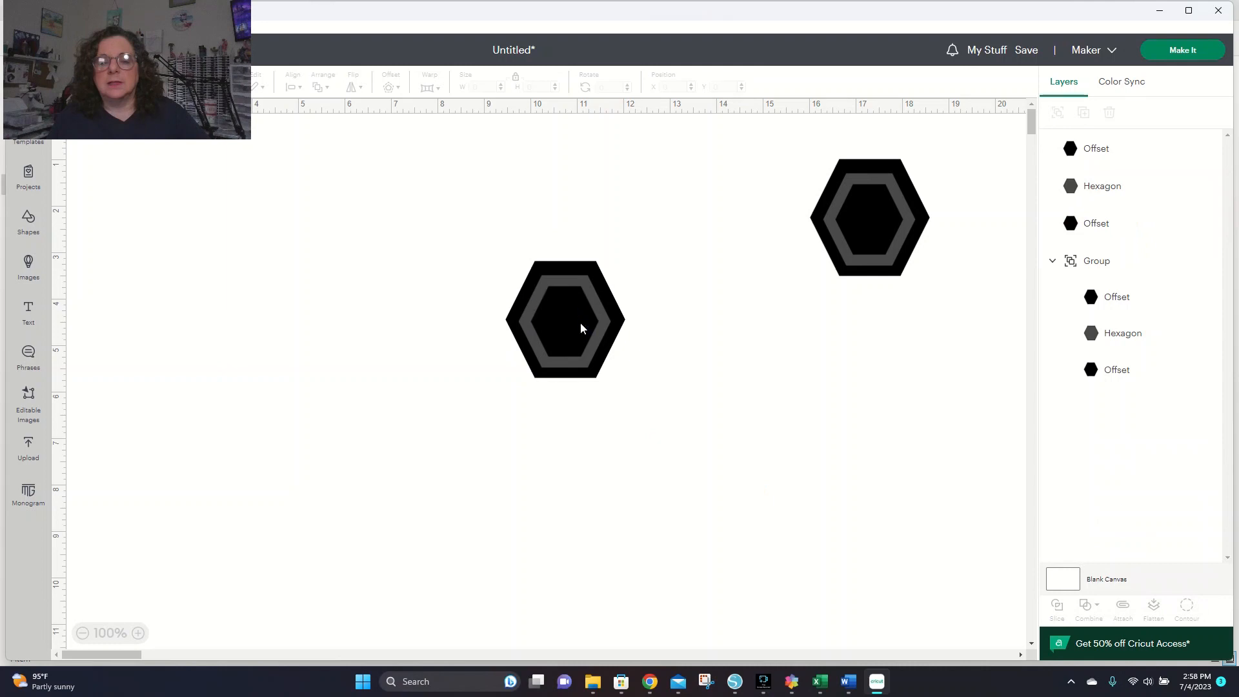
mouse_move(577, 329)
mouse_down()
mouse_move(490, 352)
mouse_move(377, 337)
mouse_move(564, 326)
mouse_move(523, 420)
mouse_move(574, 321)
mouse_up()
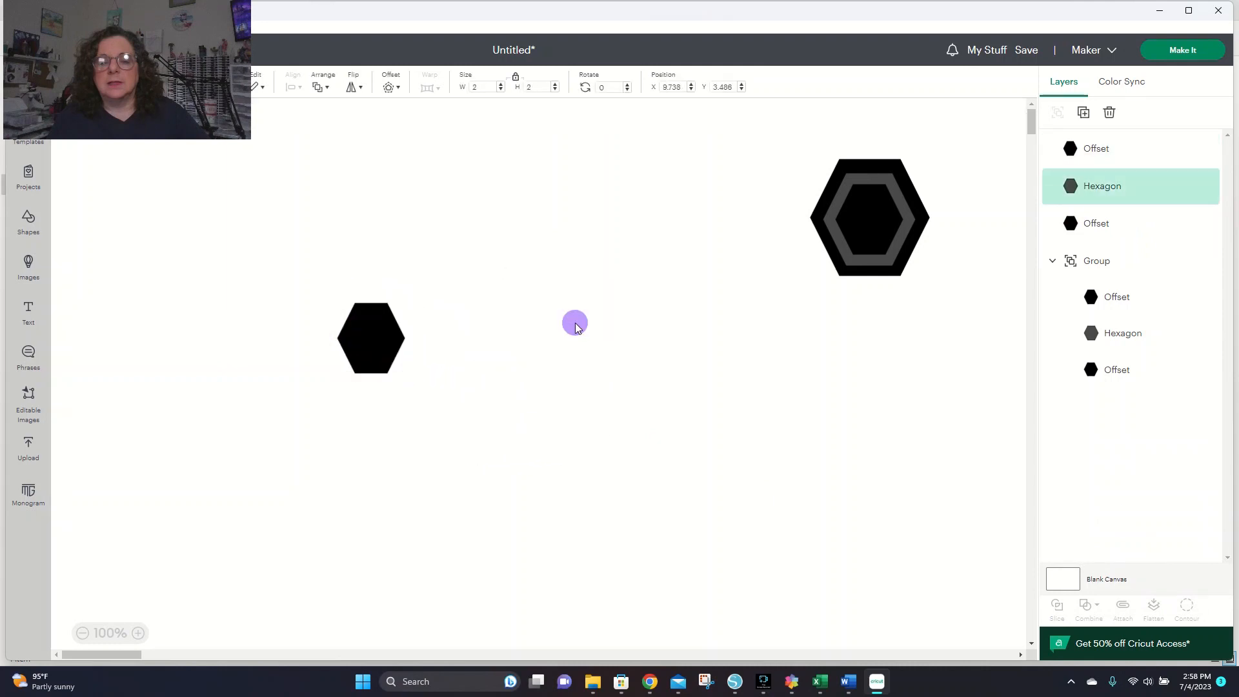
click(589, 331)
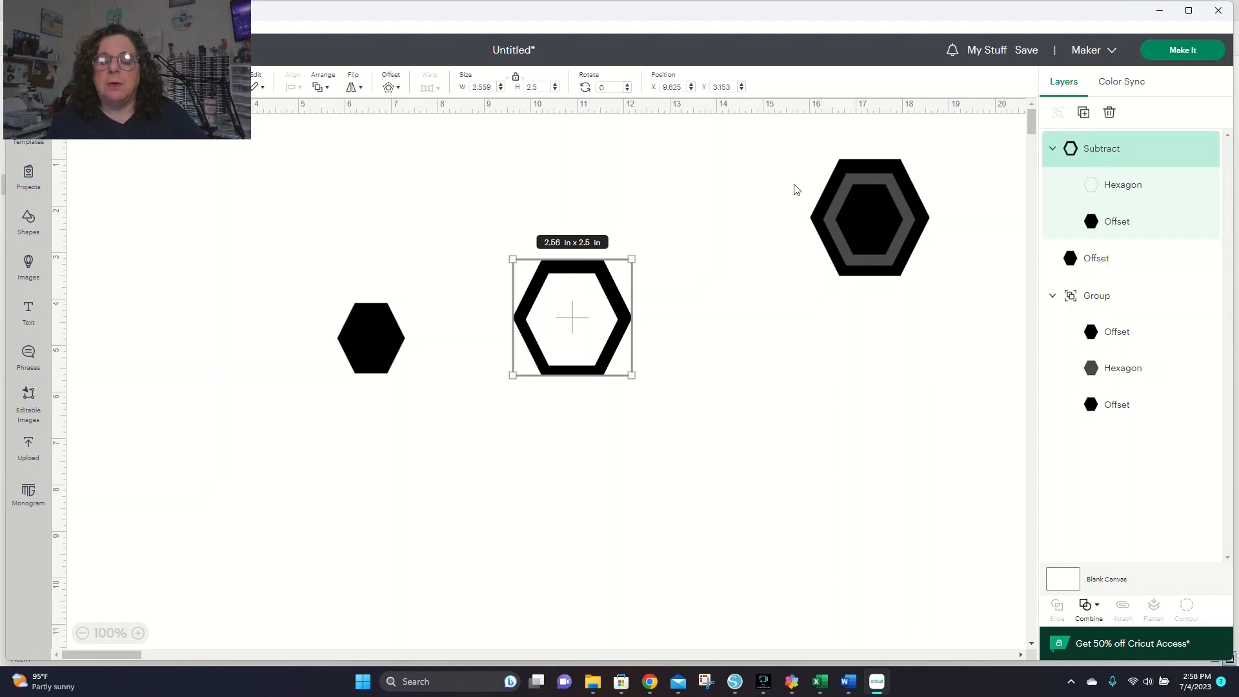
Duplicate the spare hexagon group, place the copy in the open area below it, and ungroup the copy
drag(800, 188, 887, 280)
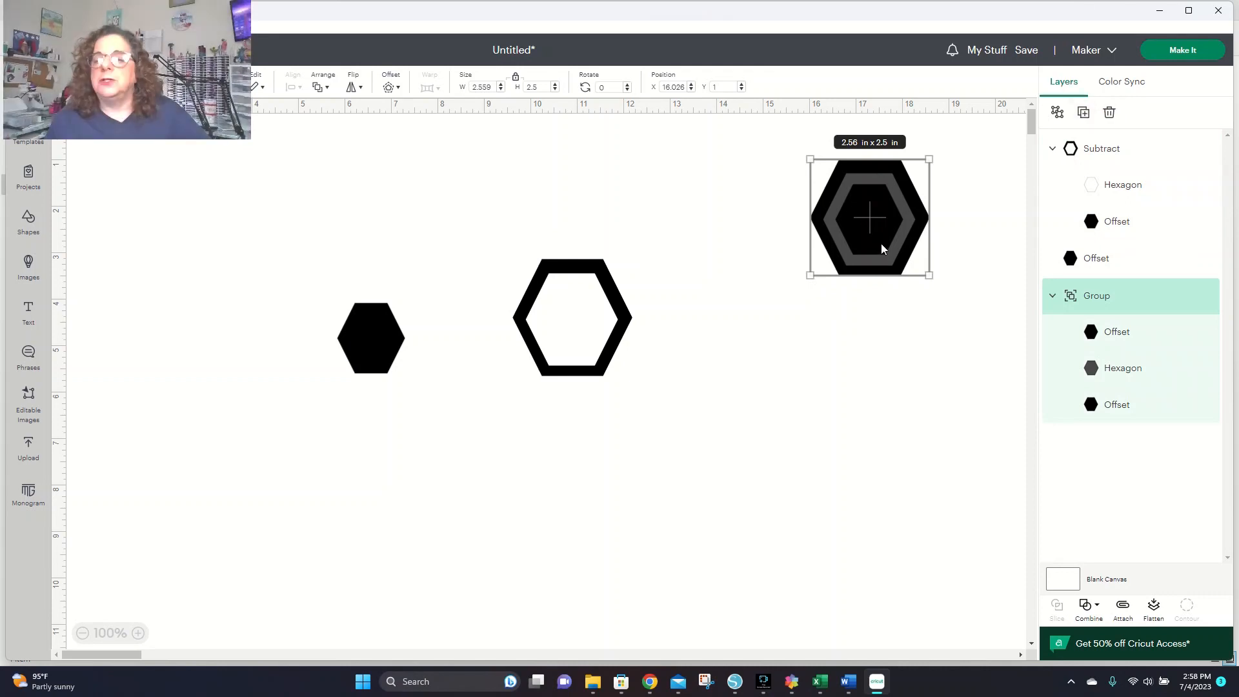
key(ctrl+d)
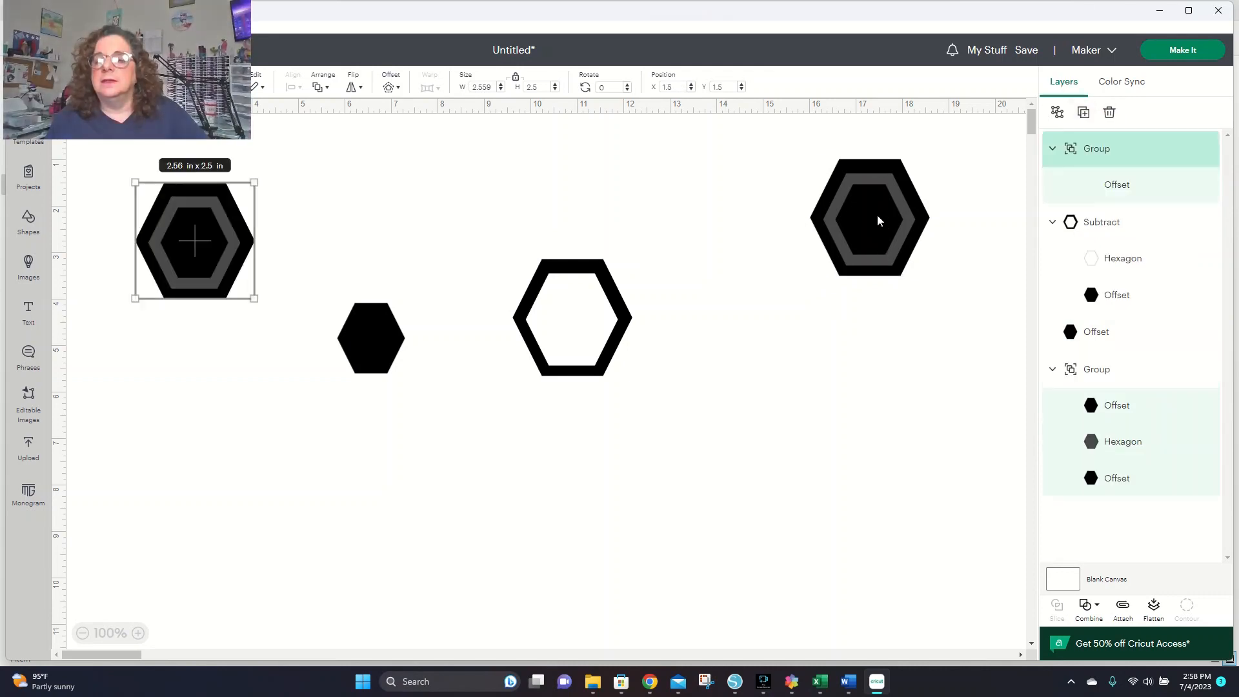
click(197, 242)
drag(198, 244, 750, 410)
click(1057, 112)
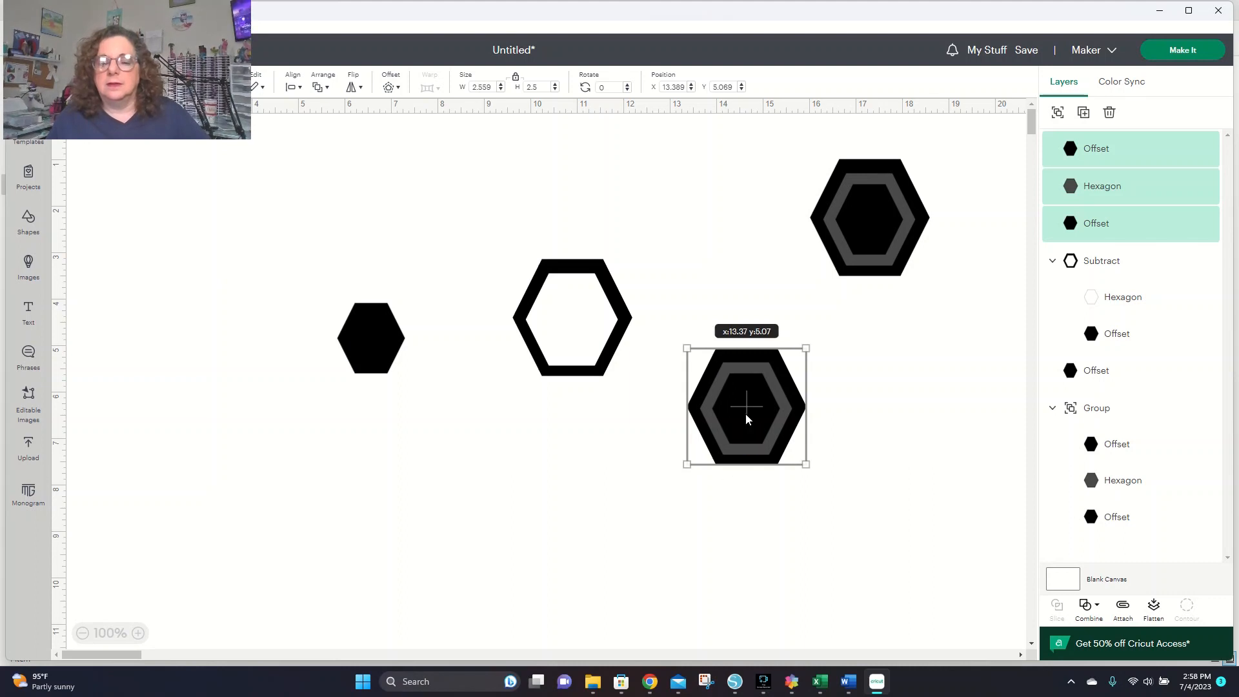
Move the copy's 2 in and smallest hexagons off the largest one and stack them together below the black ring
drag(766, 404, 412, 483)
drag(752, 406, 505, 470)
drag(410, 481, 498, 466)
drag(424, 451, 582, 535)
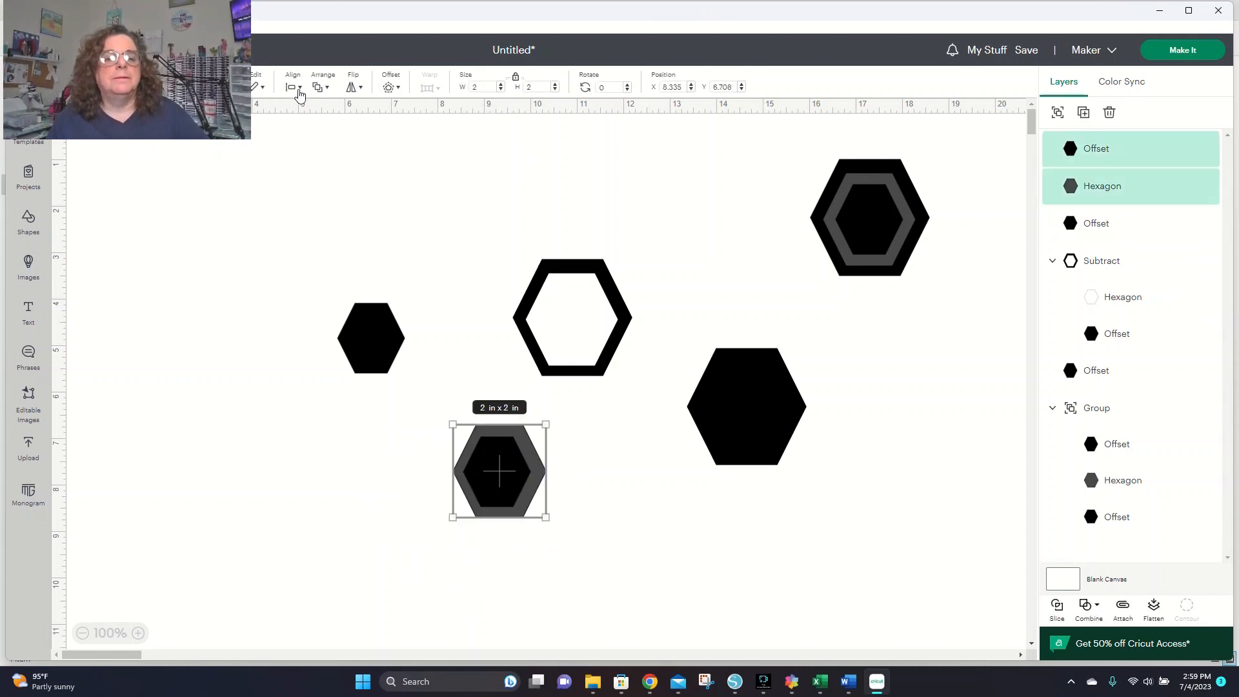
Align the two stacked hexagons and subtract the smallest from the 2 in hexagon
click(292, 87)
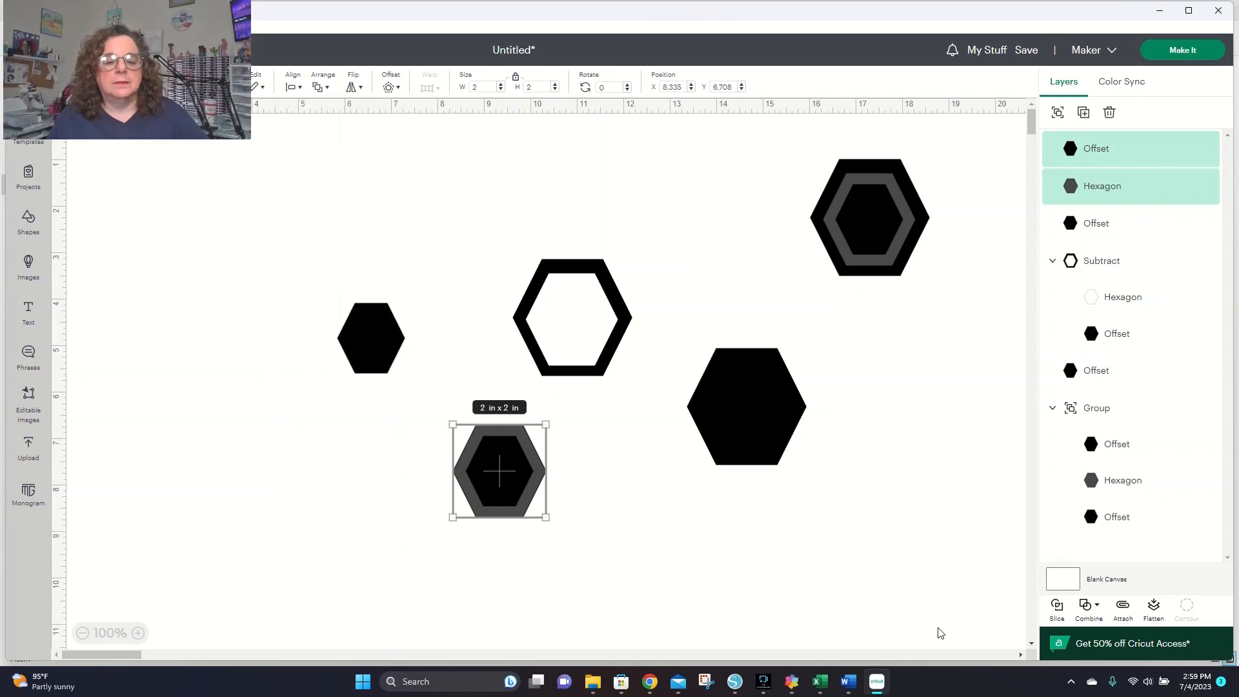
click(1085, 614)
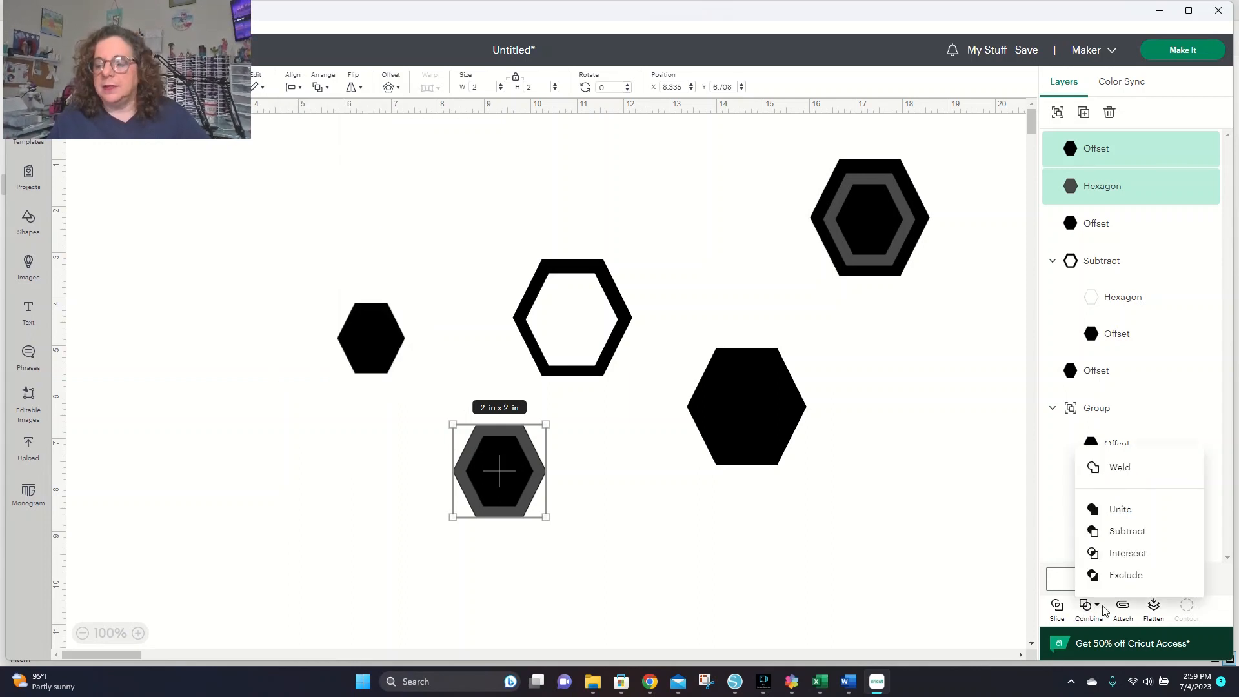
click(1118, 533)
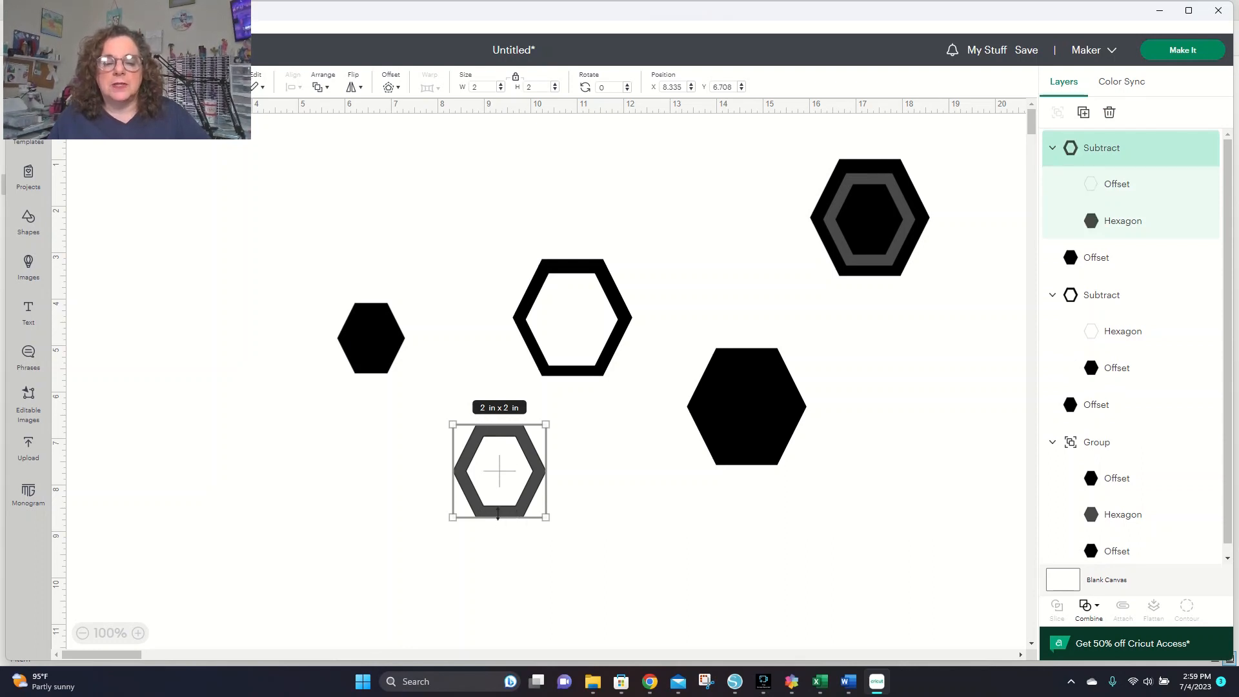
Place the 2 in gray ring inside the larger black ring and recolor it light periwinkle blue
click(485, 505)
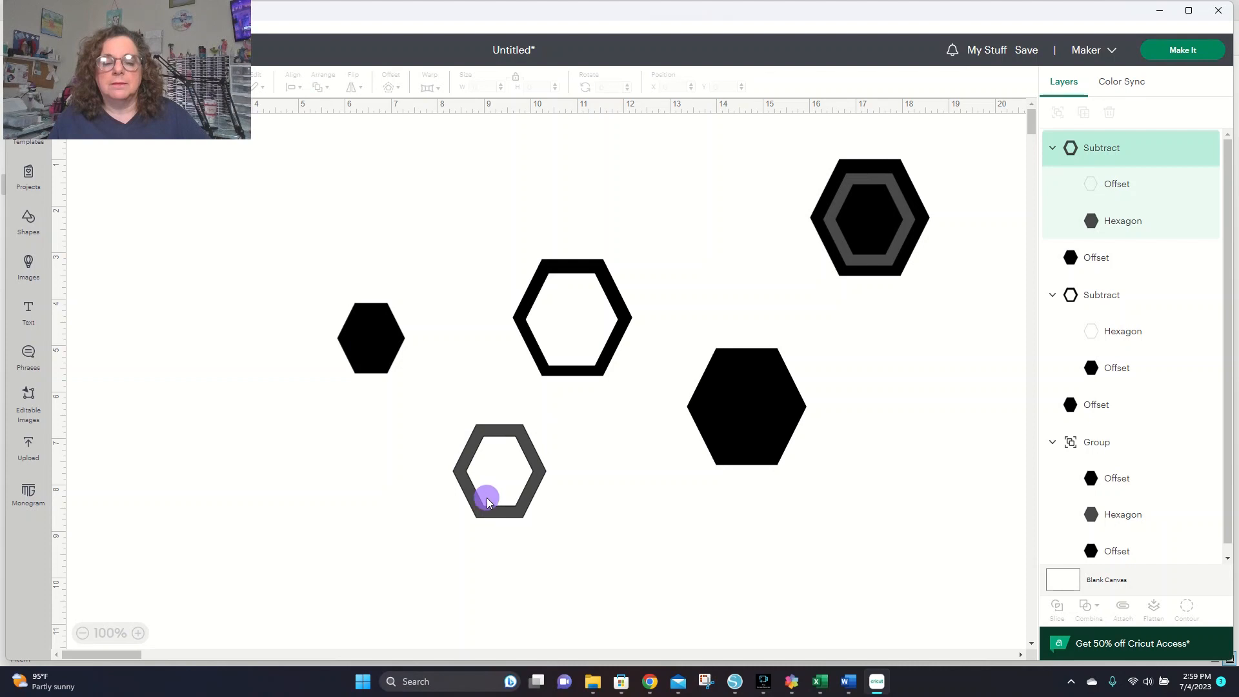
drag(485, 505, 562, 355)
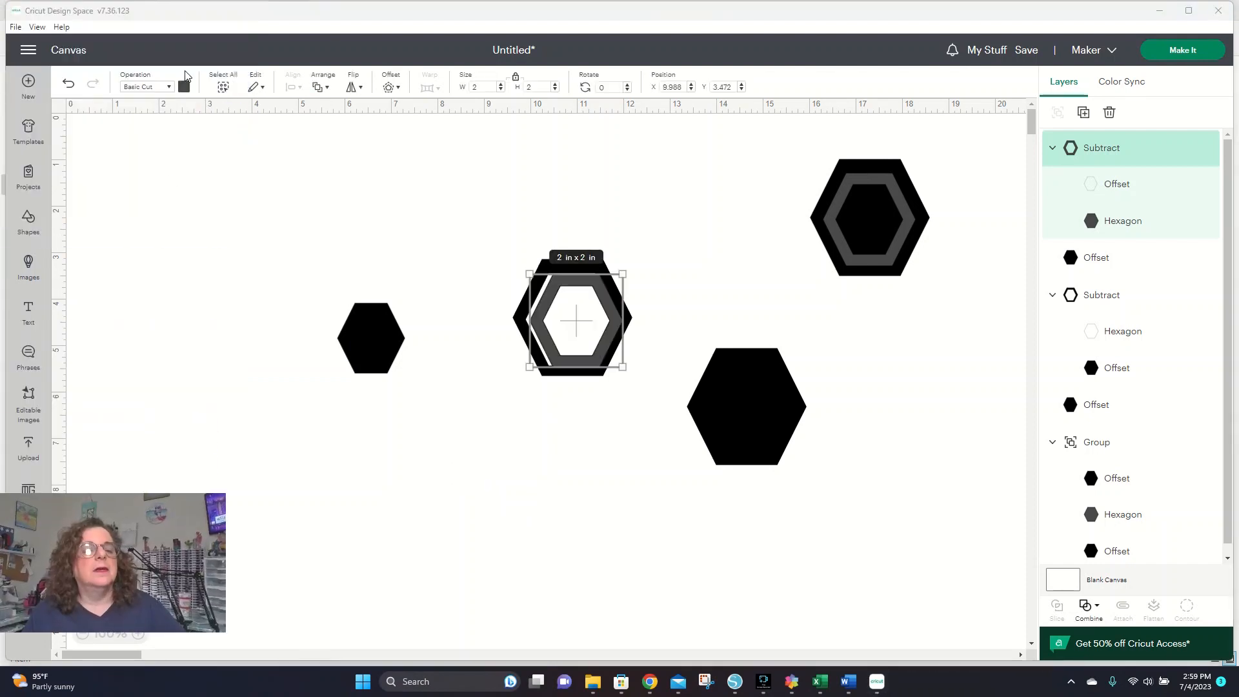
click(184, 86)
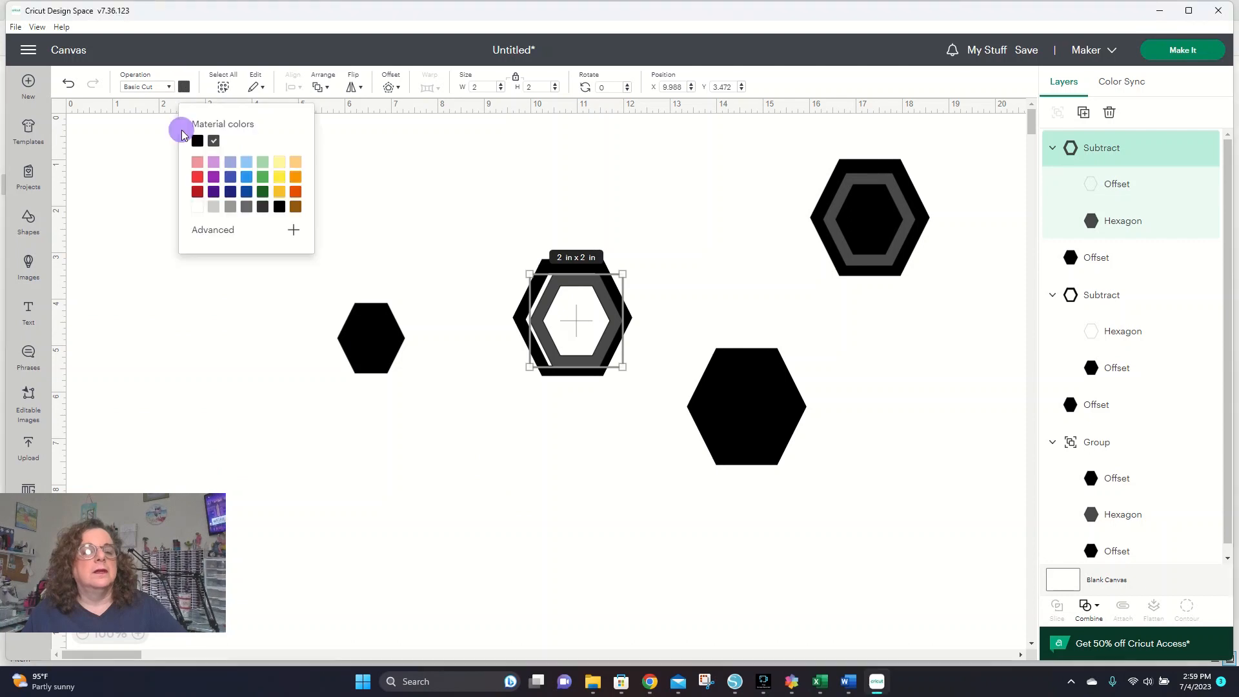
click(272, 203)
Recolor the outer black hexagon ring light orange
click(510, 323)
click(511, 315)
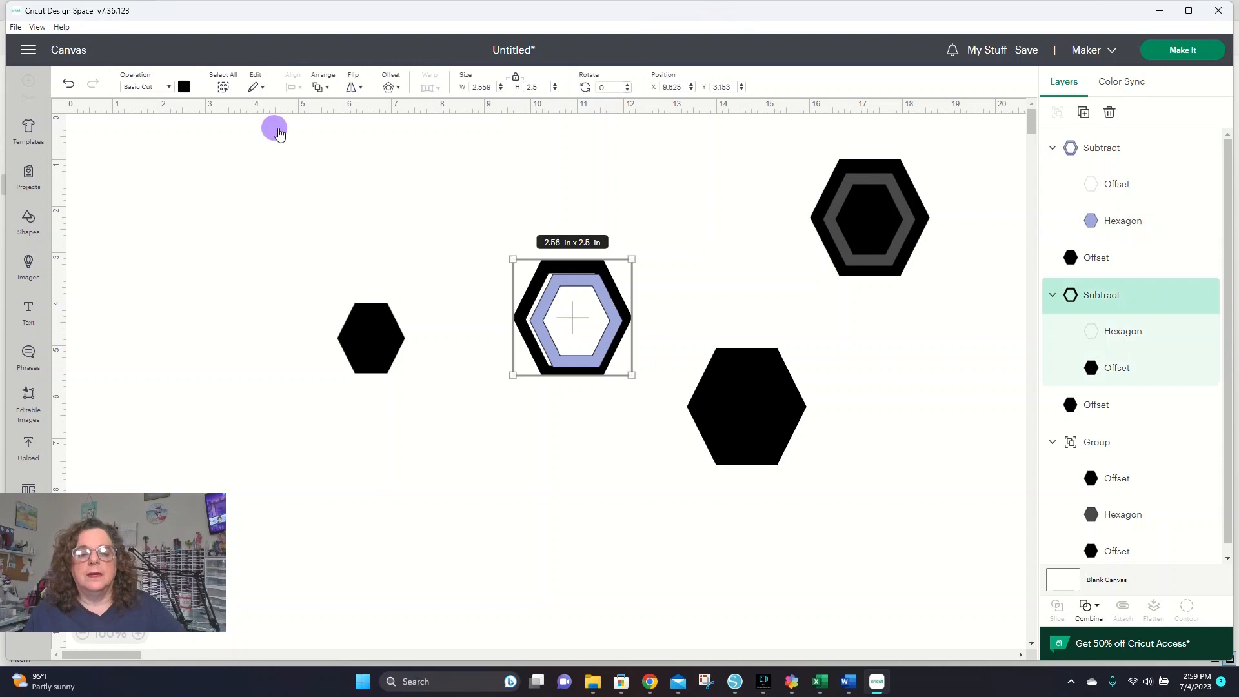
click(184, 87)
click(184, 88)
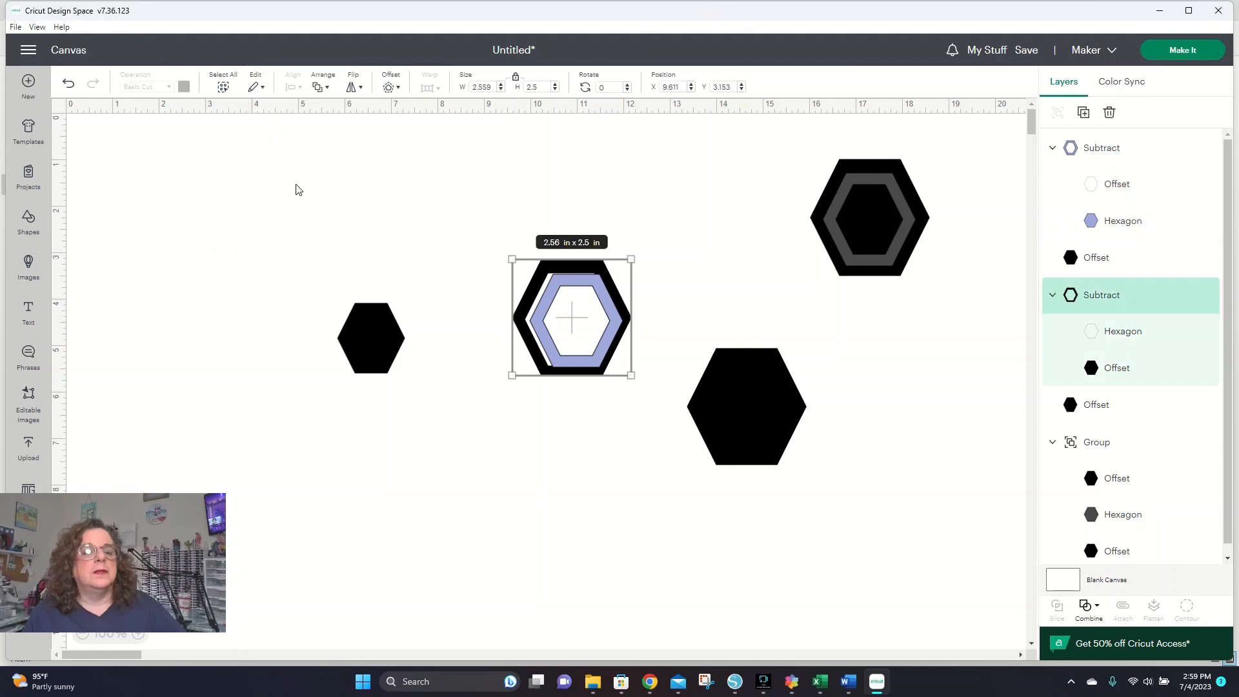
click(184, 88)
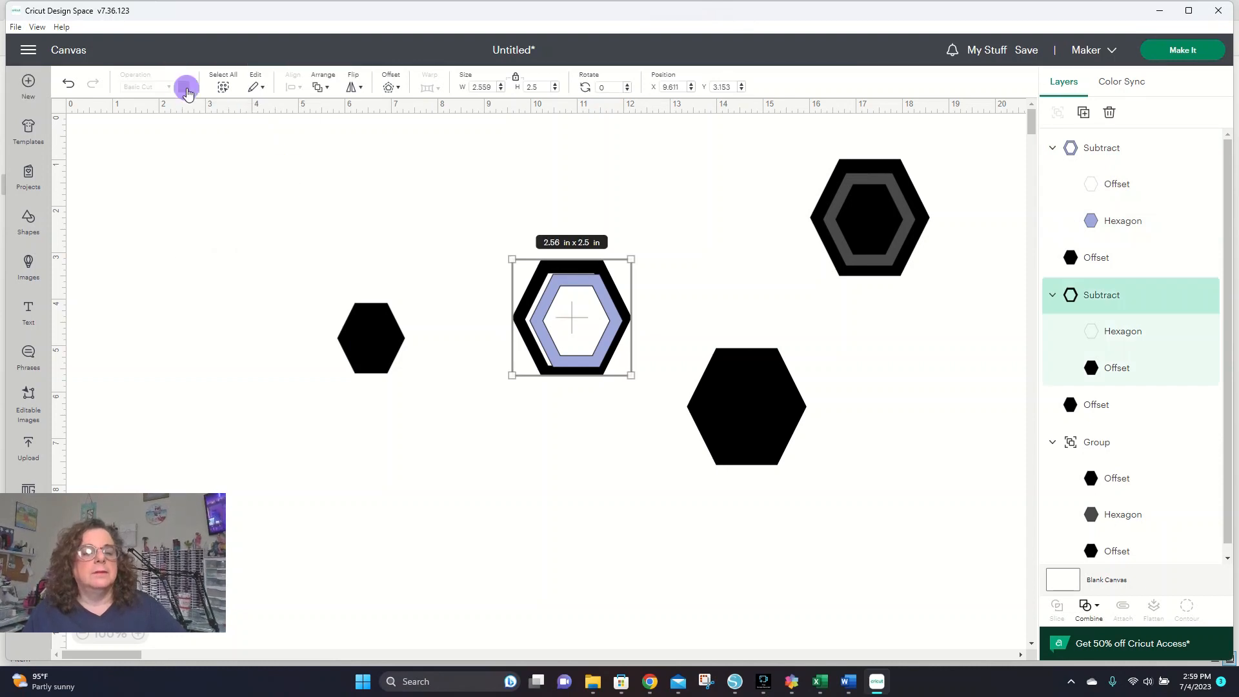
click(451, 320)
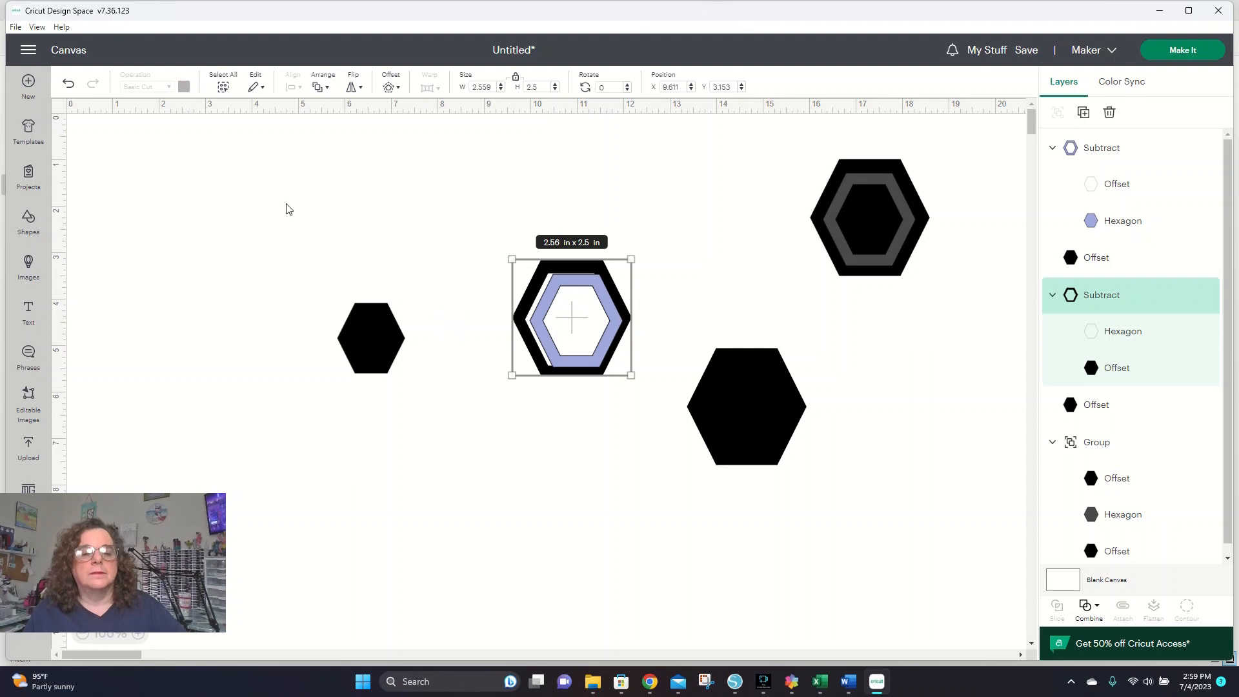
click(533, 355)
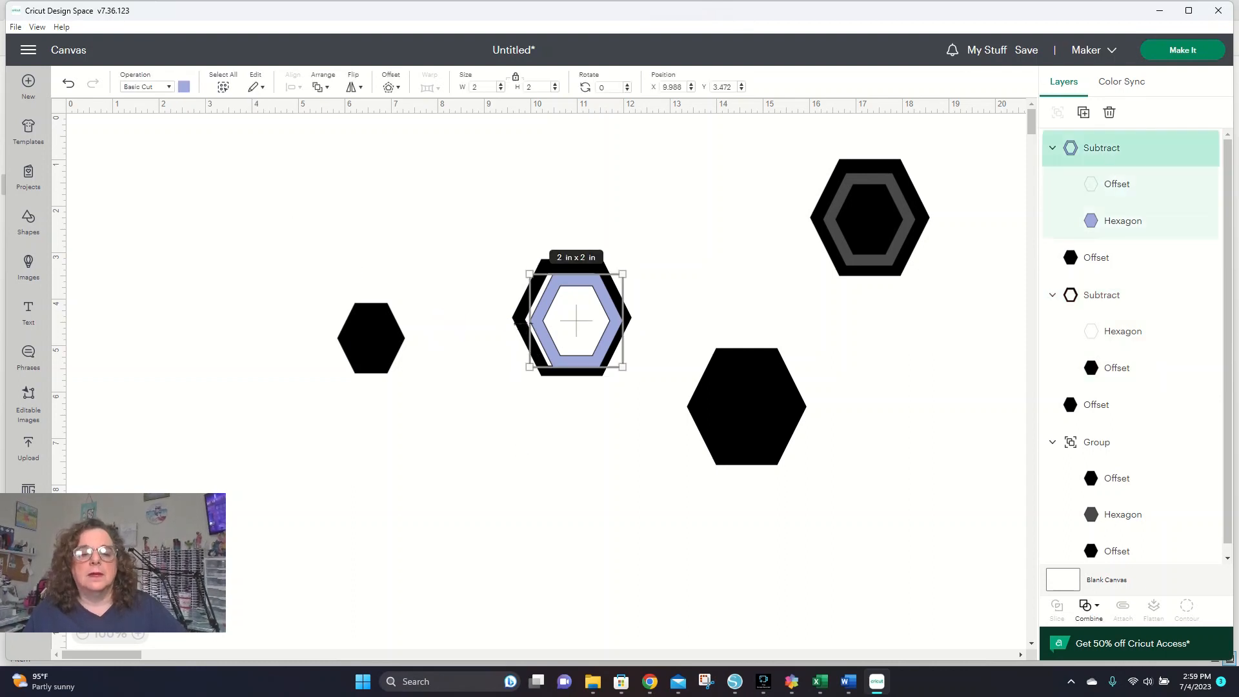
click(516, 321)
click(184, 86)
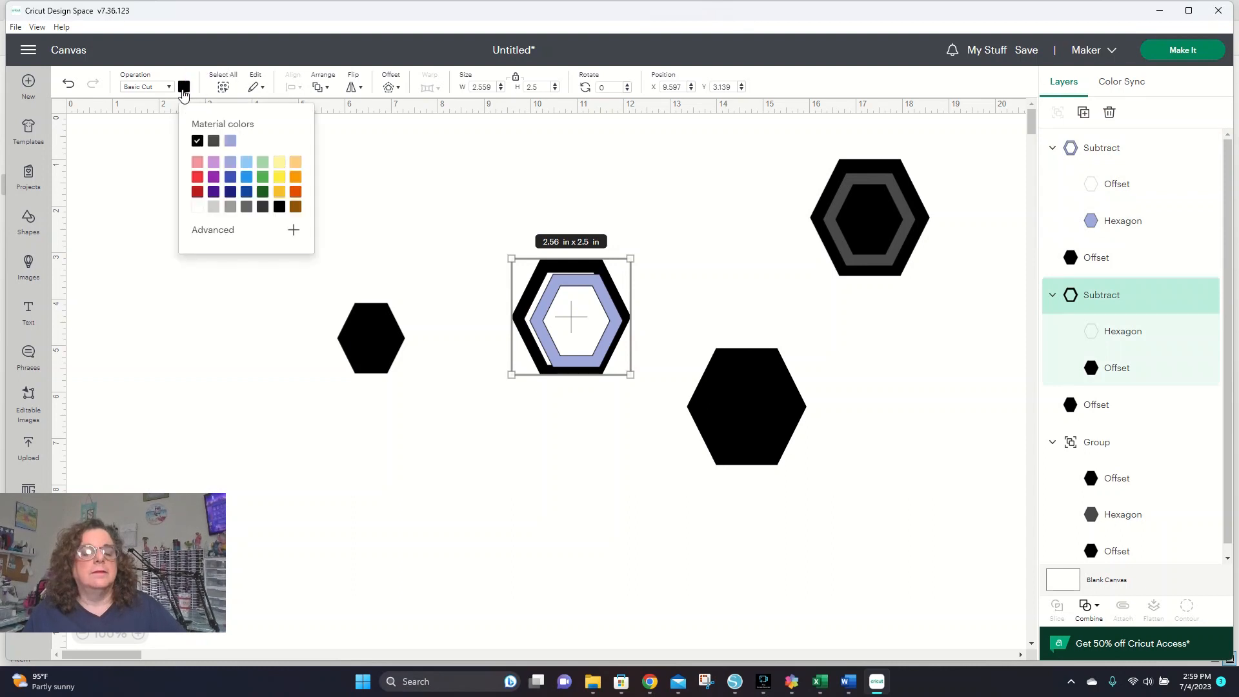
click(296, 166)
click(508, 400)
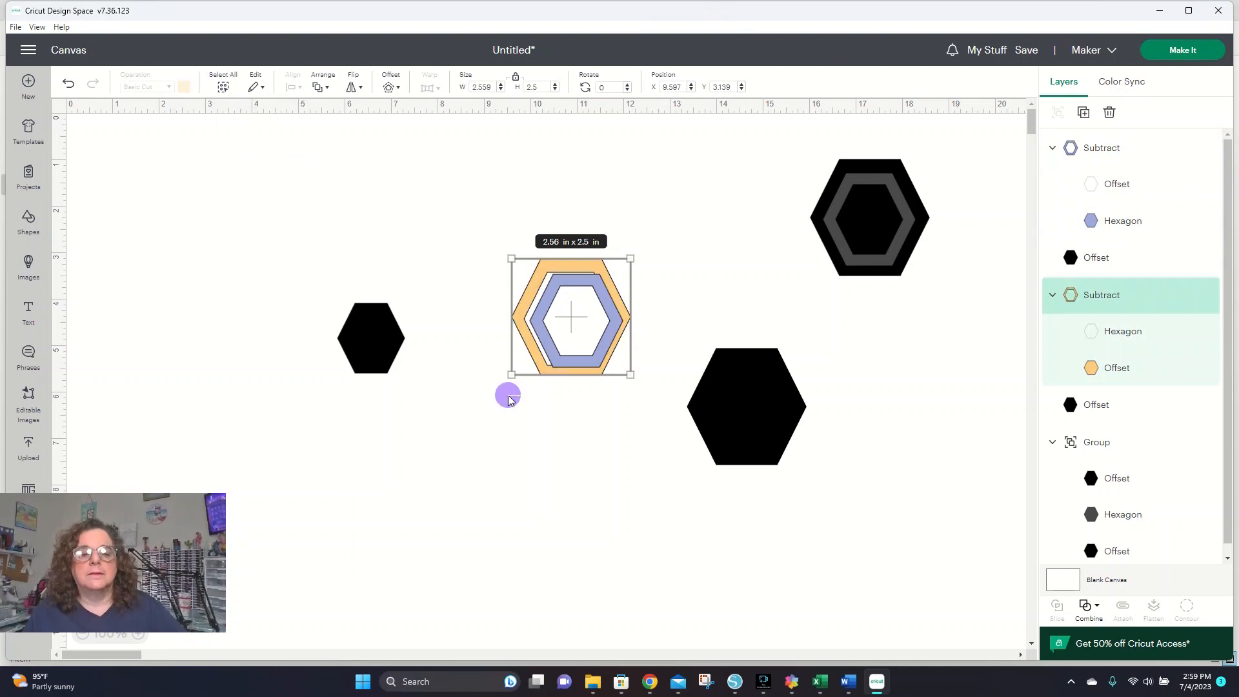
Center the light orange and periwinkle rings on each other
click(462, 268)
drag(474, 284, 587, 364)
click(291, 89)
click(330, 266)
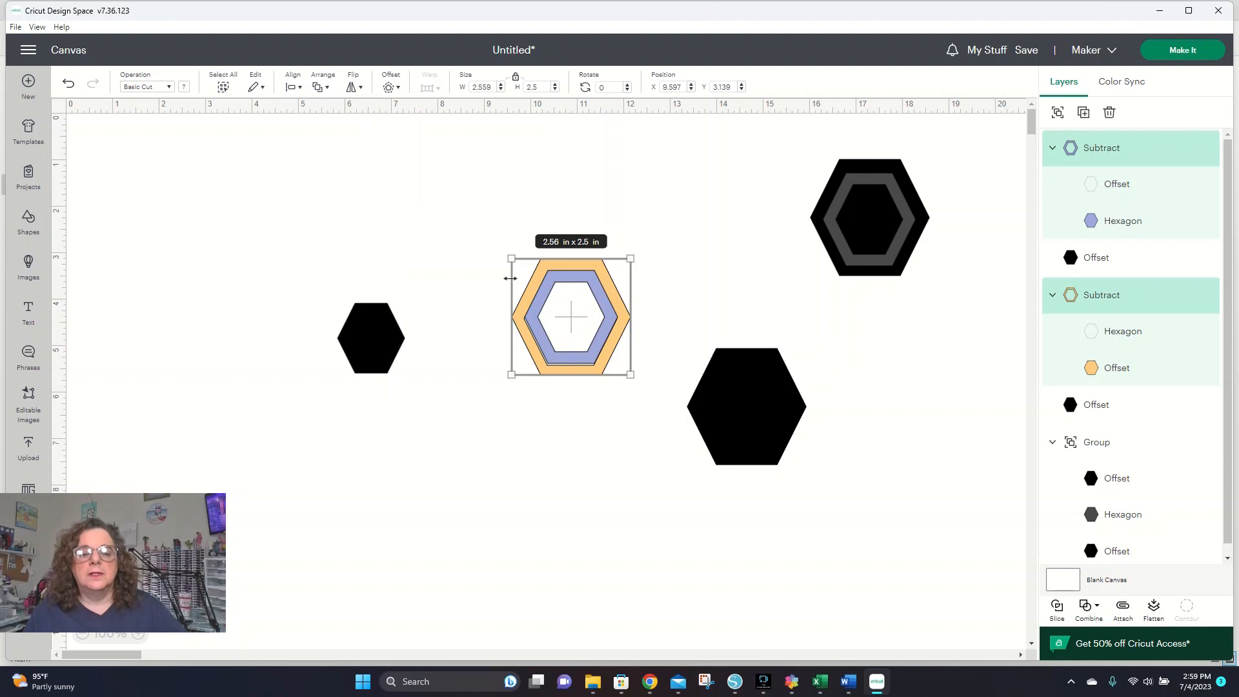
Move the small black hexagon down beside the rings and apply a -0.25 in offset with square corners
drag(369, 349, 461, 405)
click(471, 458)
click(443, 442)
click(388, 87)
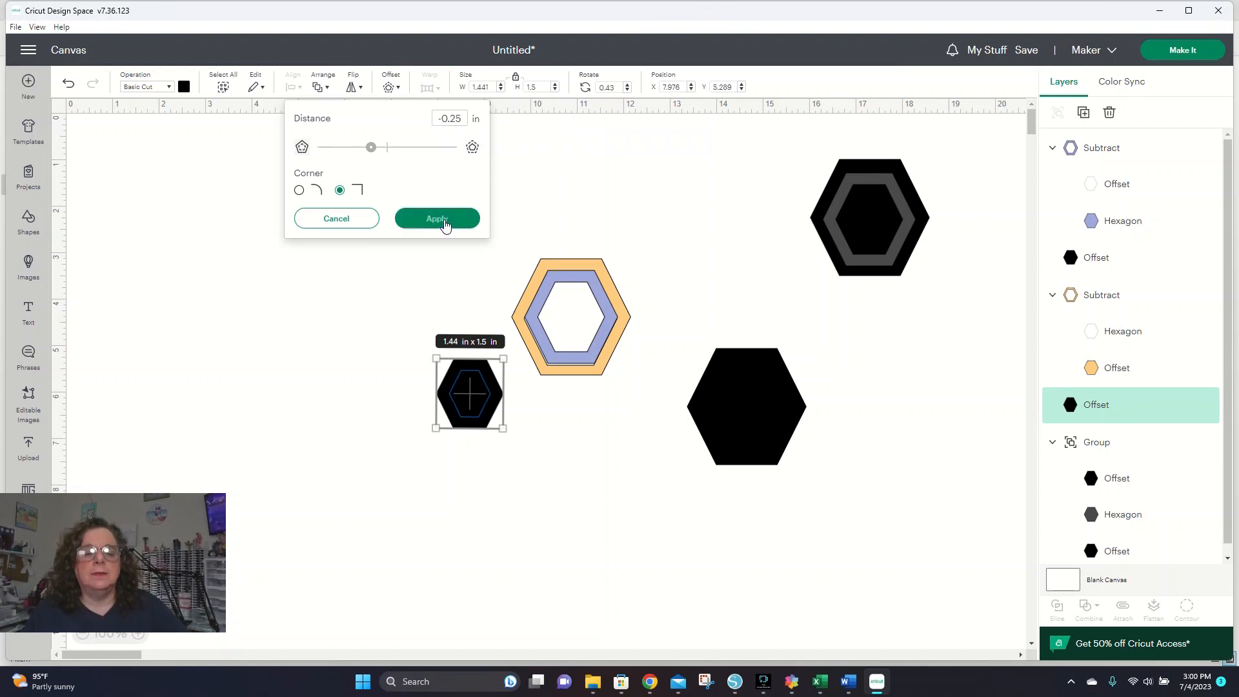
click(437, 218)
Subtract the inner offset from the small black hexagon to make a ring
drag(395, 346, 489, 451)
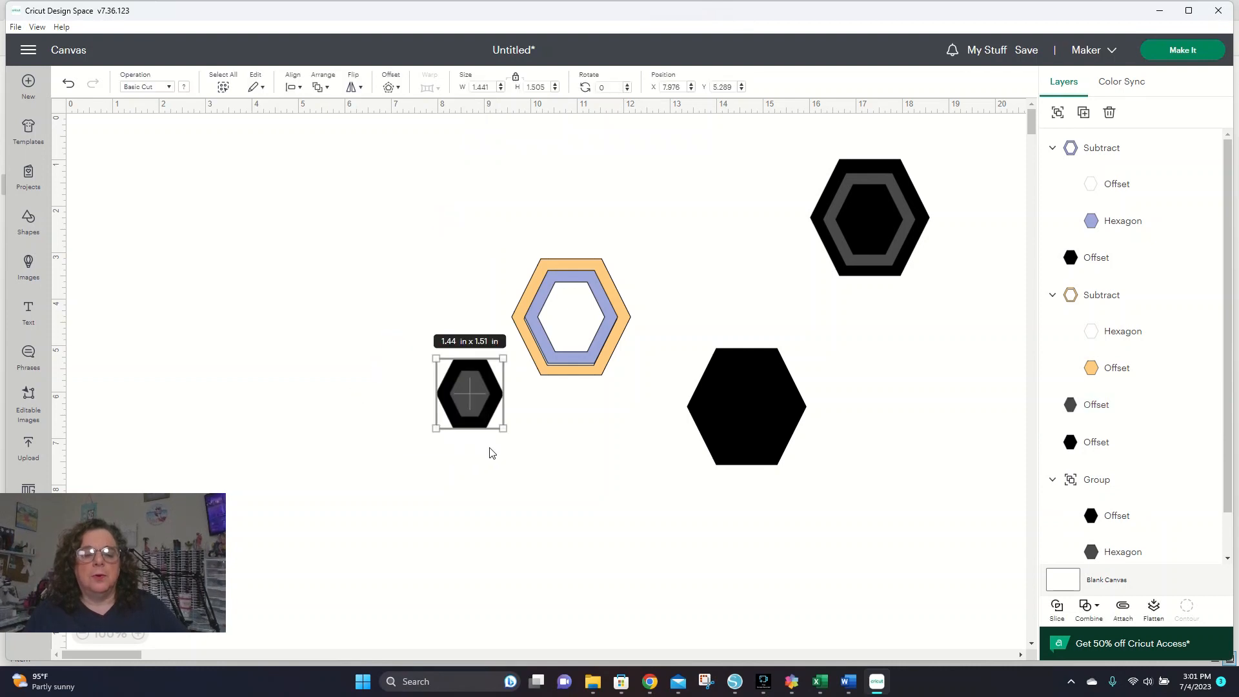
click(1084, 609)
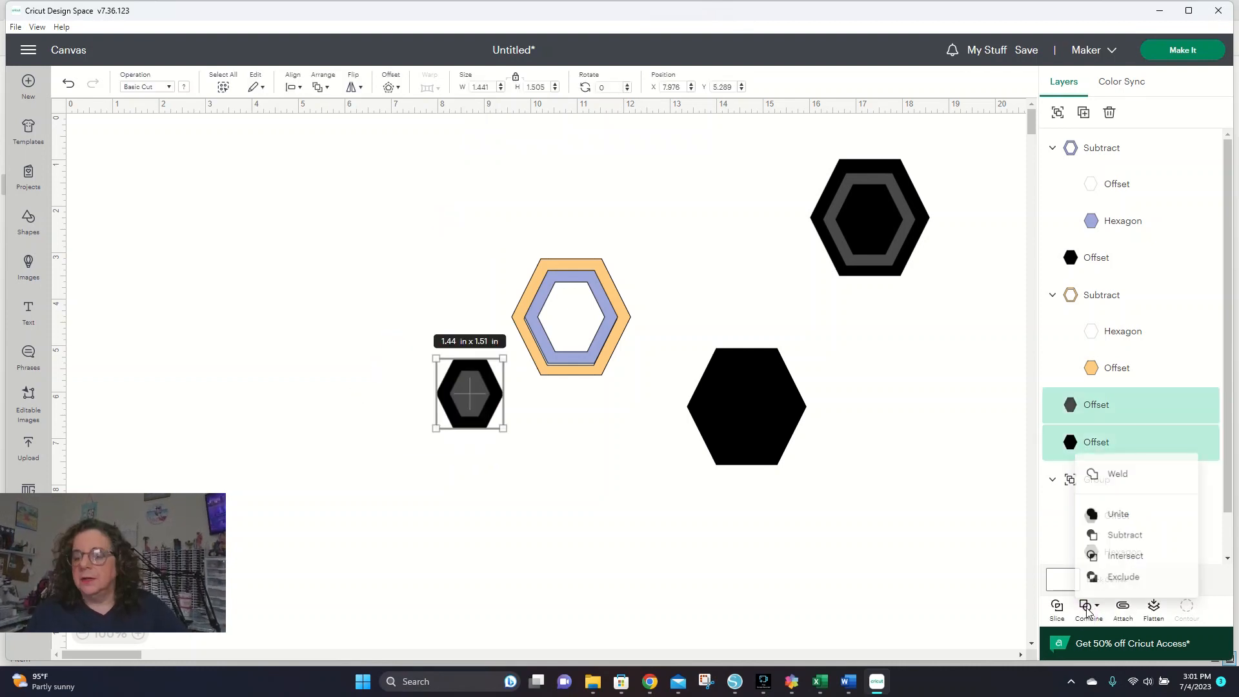
click(1127, 531)
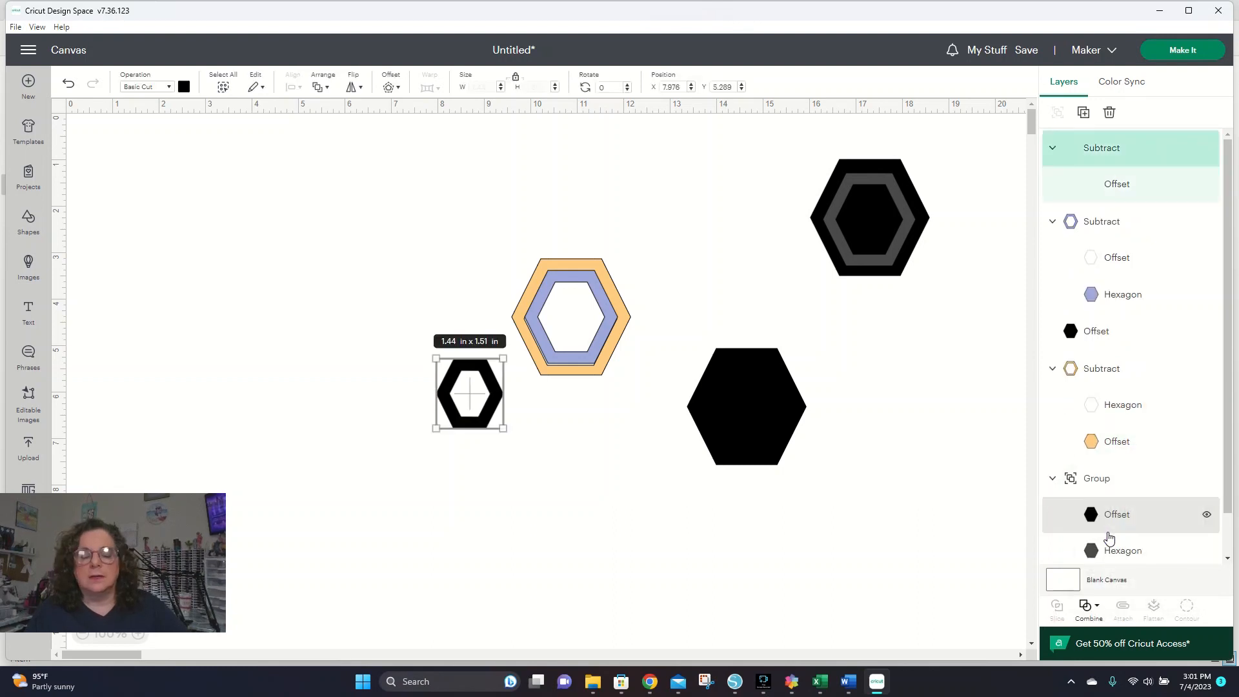
click(466, 423)
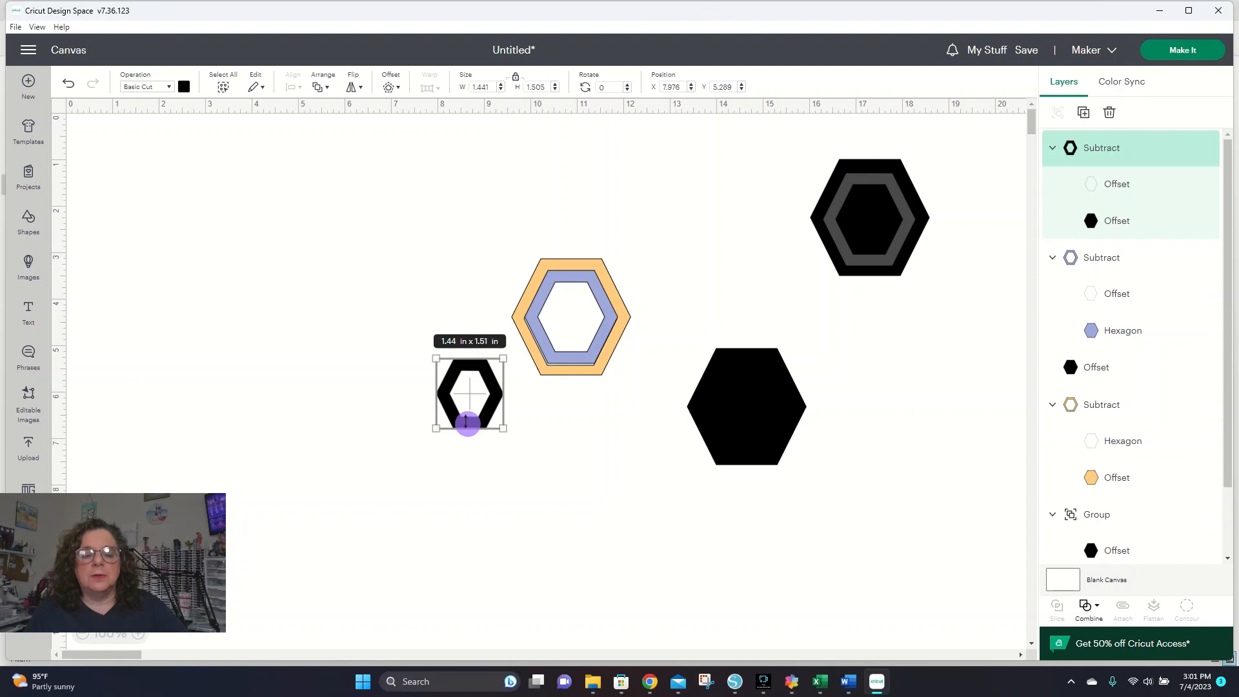
drag(466, 422, 619, 369)
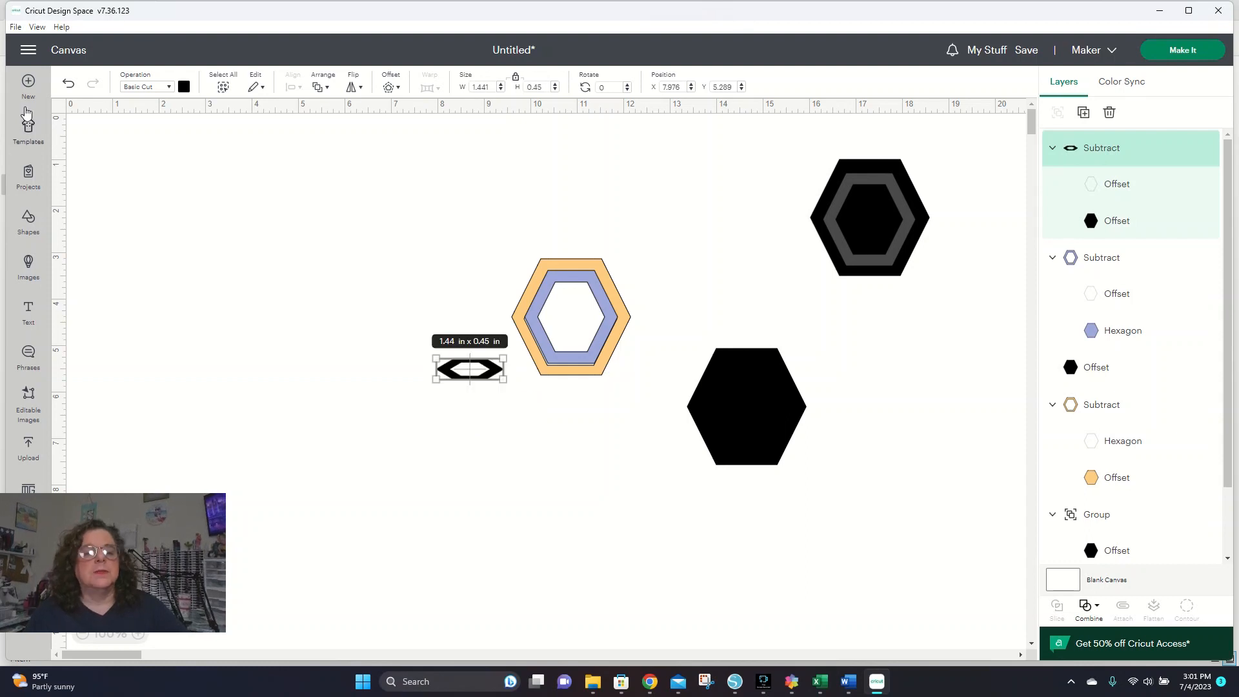
click(71, 86)
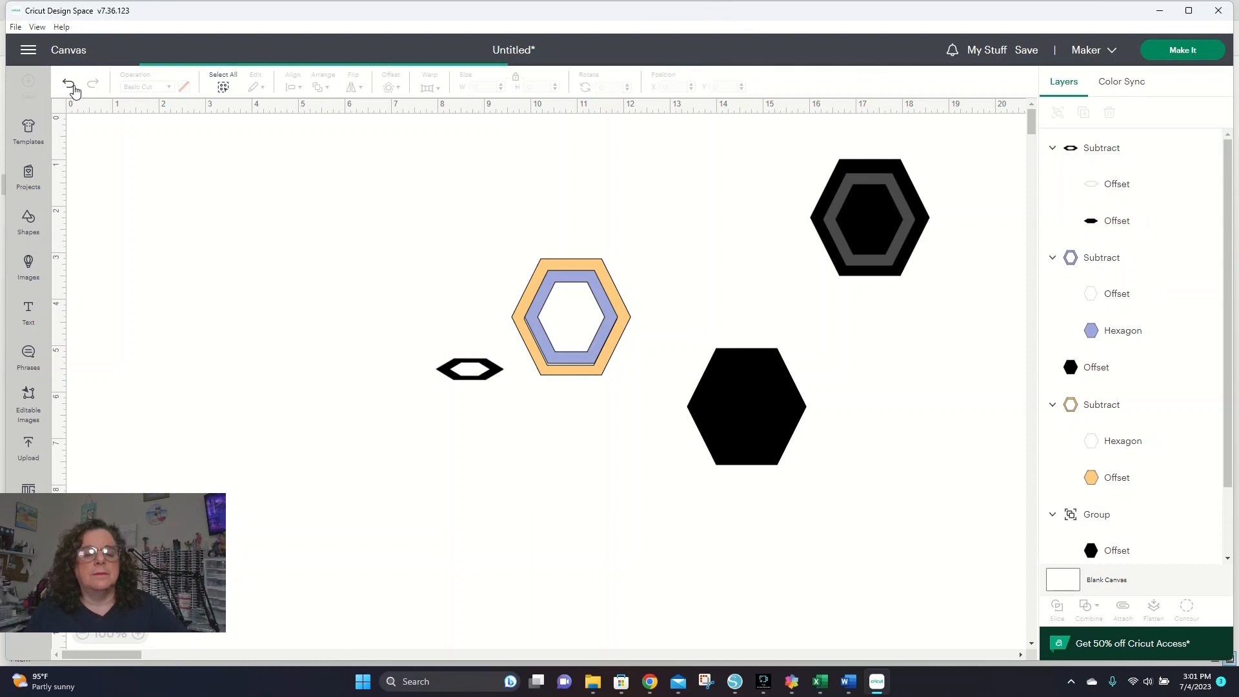
click(74, 83)
Center the small black ring together with the periwinkle and light orange rings so all three nest
click(451, 415)
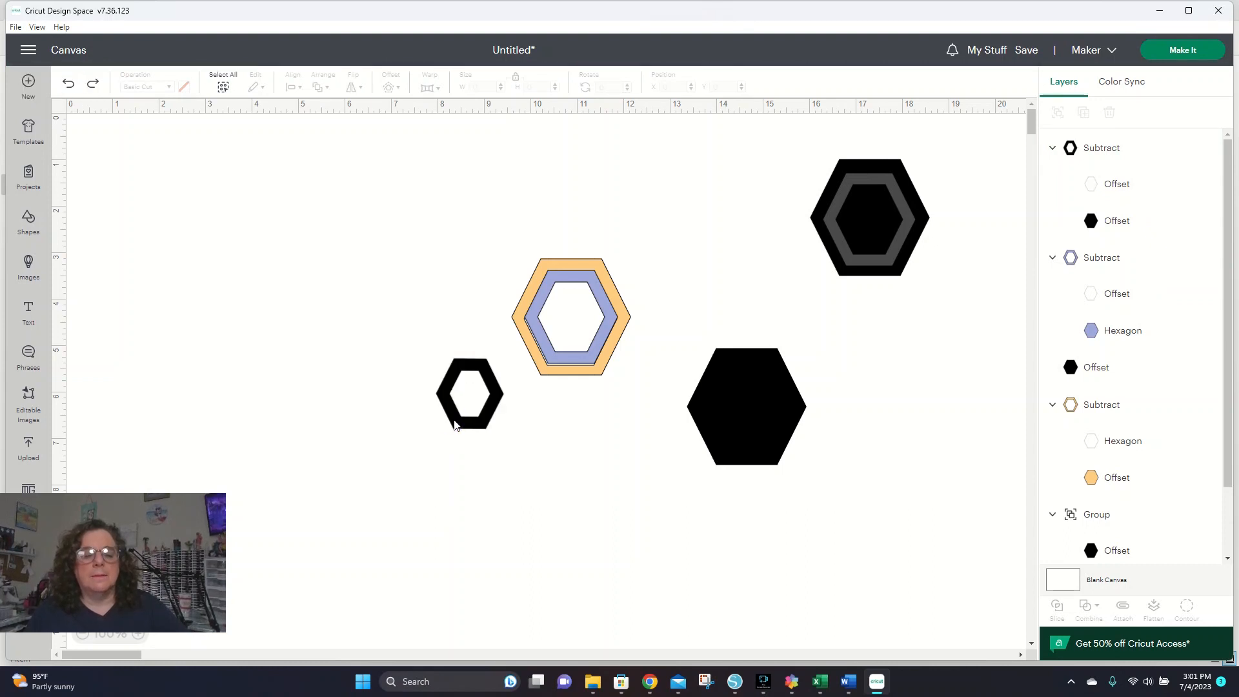
drag(387, 273, 577, 444)
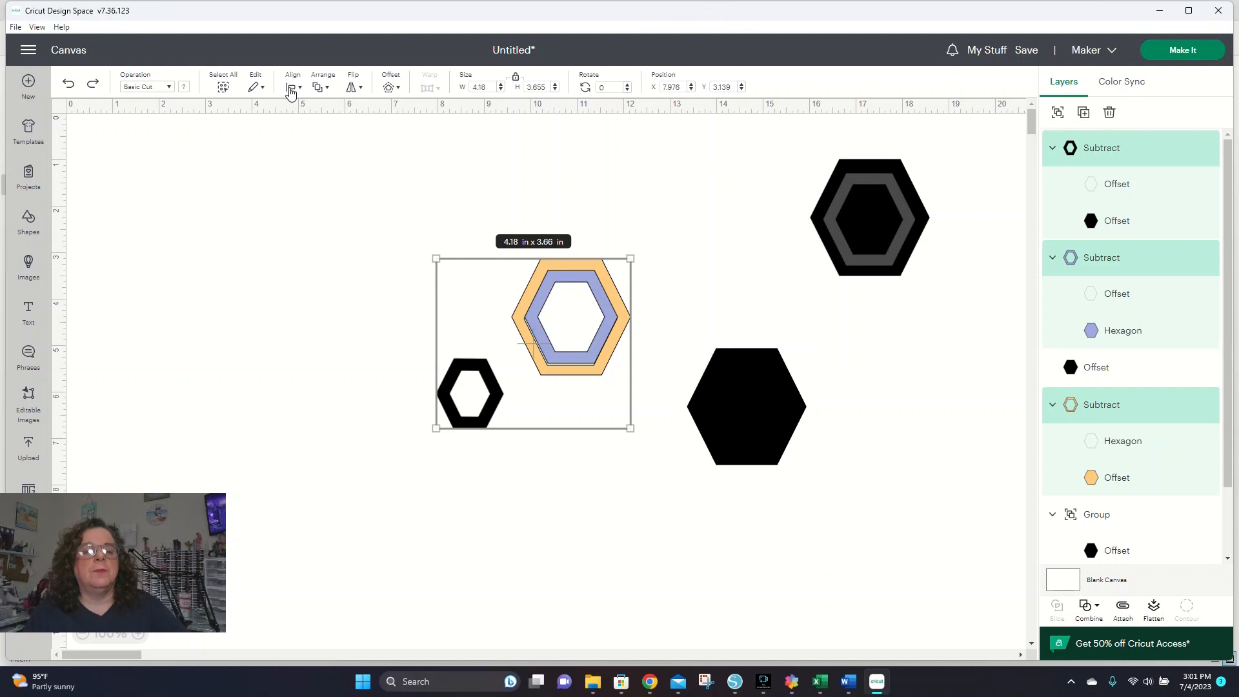
click(293, 87)
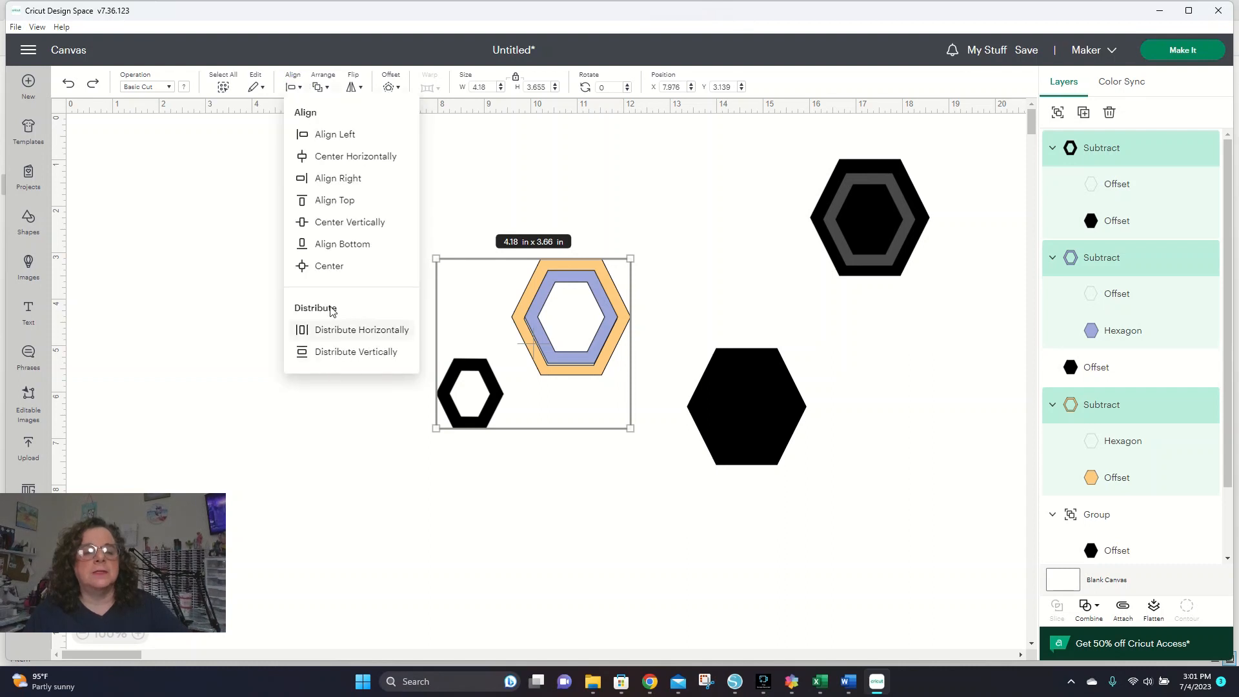
click(327, 267)
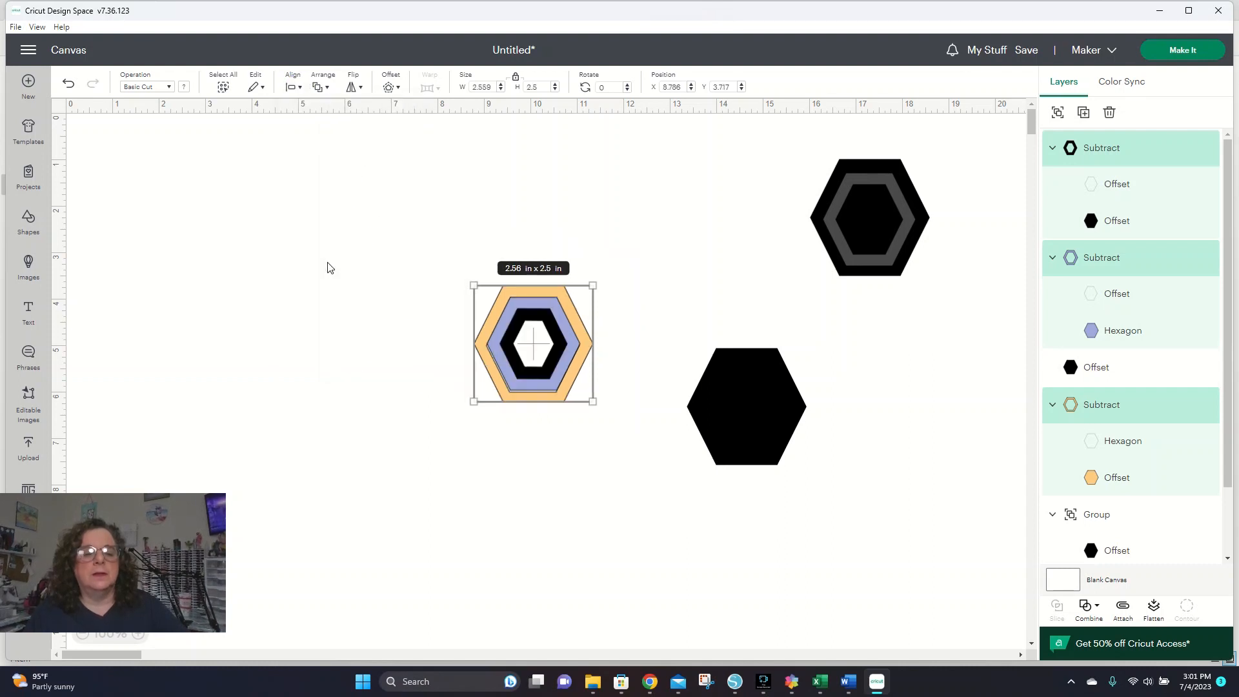
drag(431, 265, 606, 434)
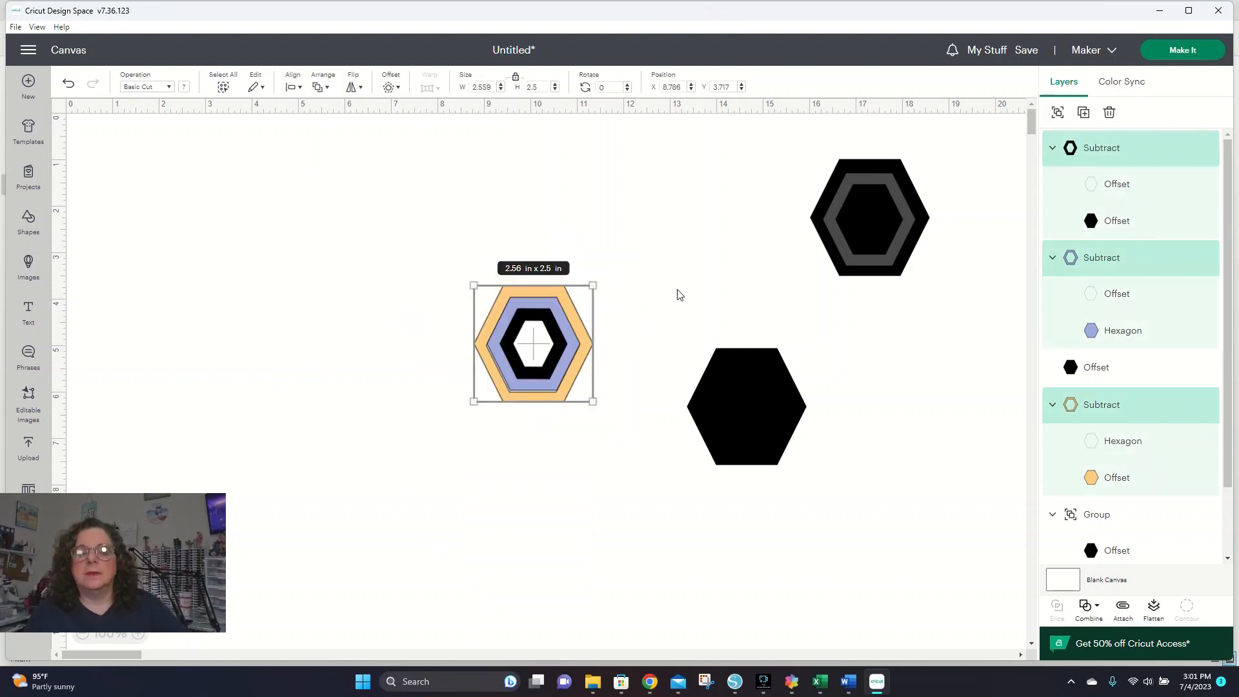
Move the single black hexagon to the canvas's left edge and the spare hexagon group beside the nested rings
drag(742, 407, 2, 314)
drag(853, 198, 754, 419)
click(762, 329)
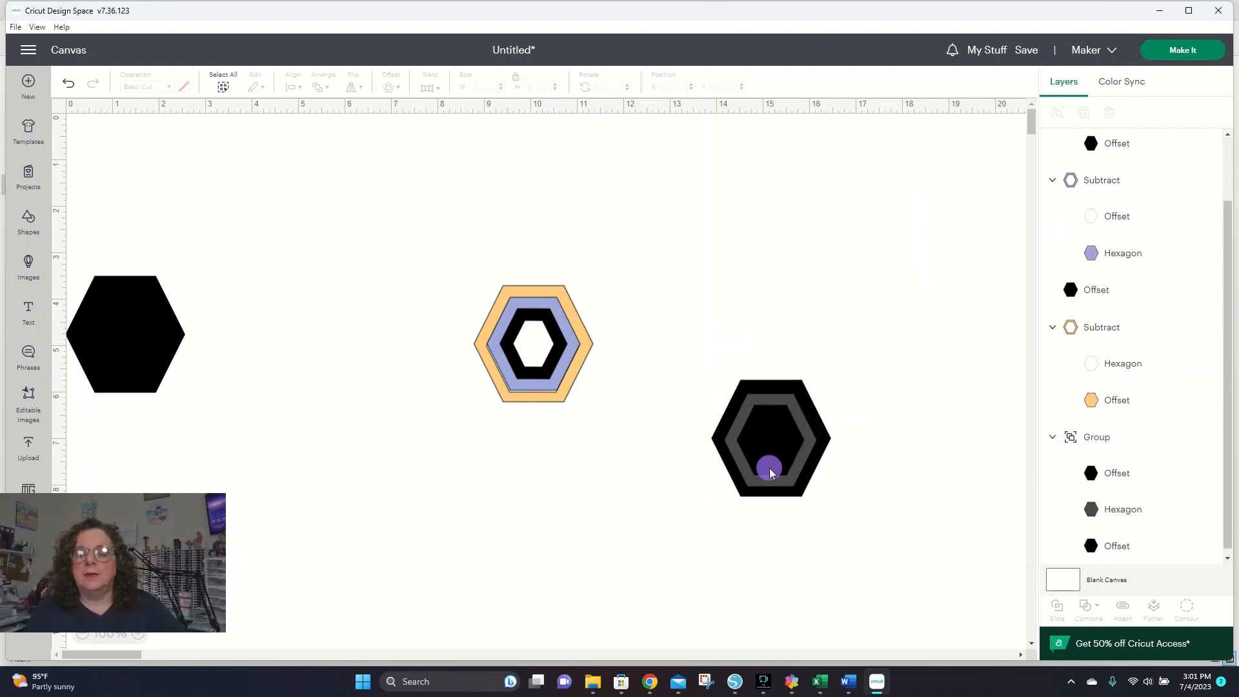
drag(770, 473, 765, 432)
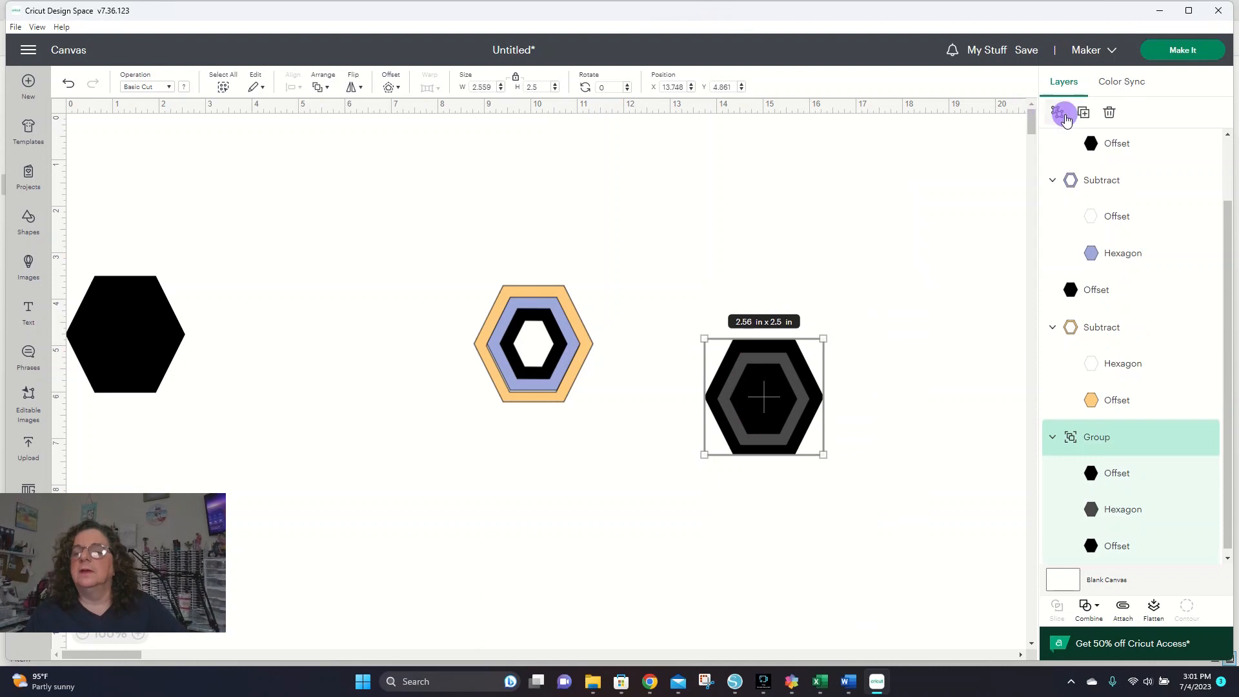
Ungroup the spare hexagons and spread them out in a column by size, placing each matching ring beside its solid hexagon
click(892, 304)
drag(786, 415, 757, 284)
drag(550, 369, 680, 306)
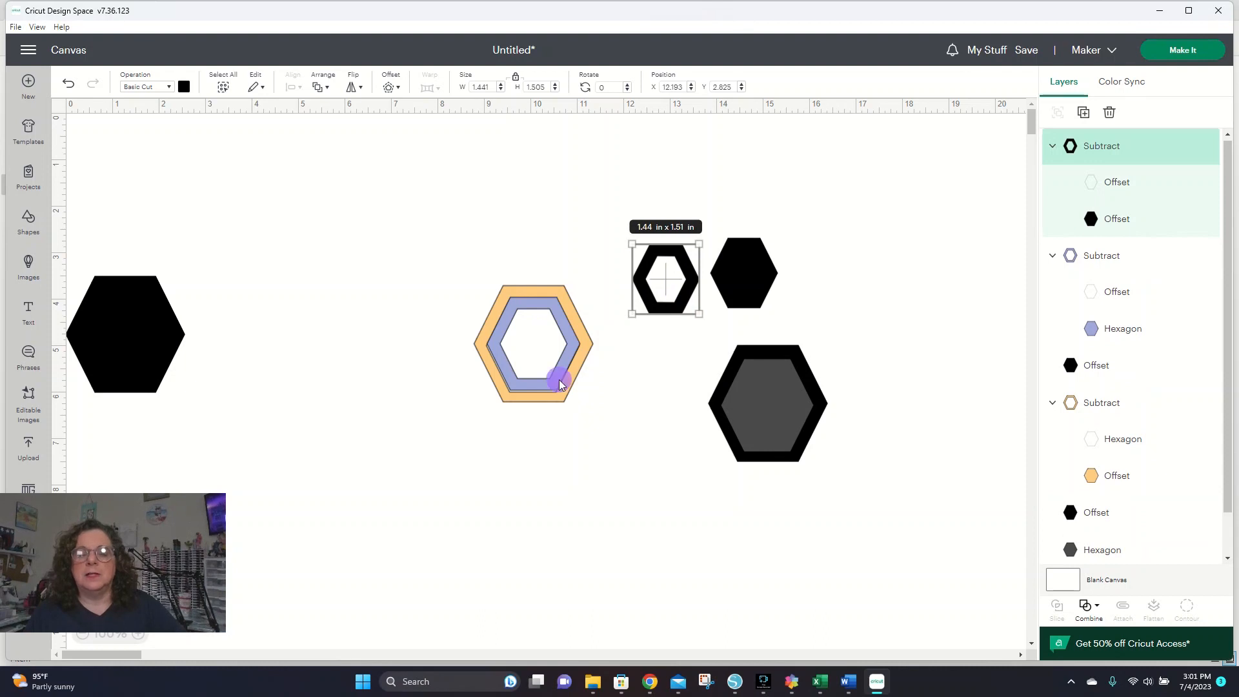
drag(752, 431, 742, 396)
drag(562, 373, 712, 413)
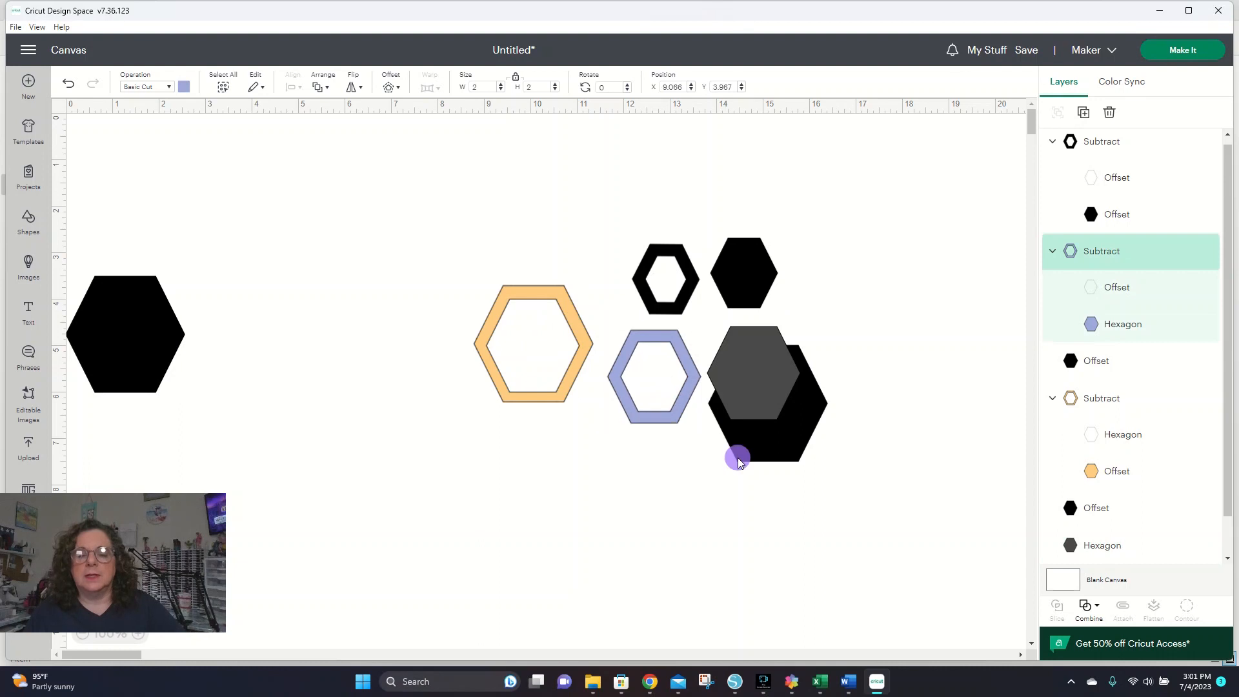
drag(779, 450, 770, 559)
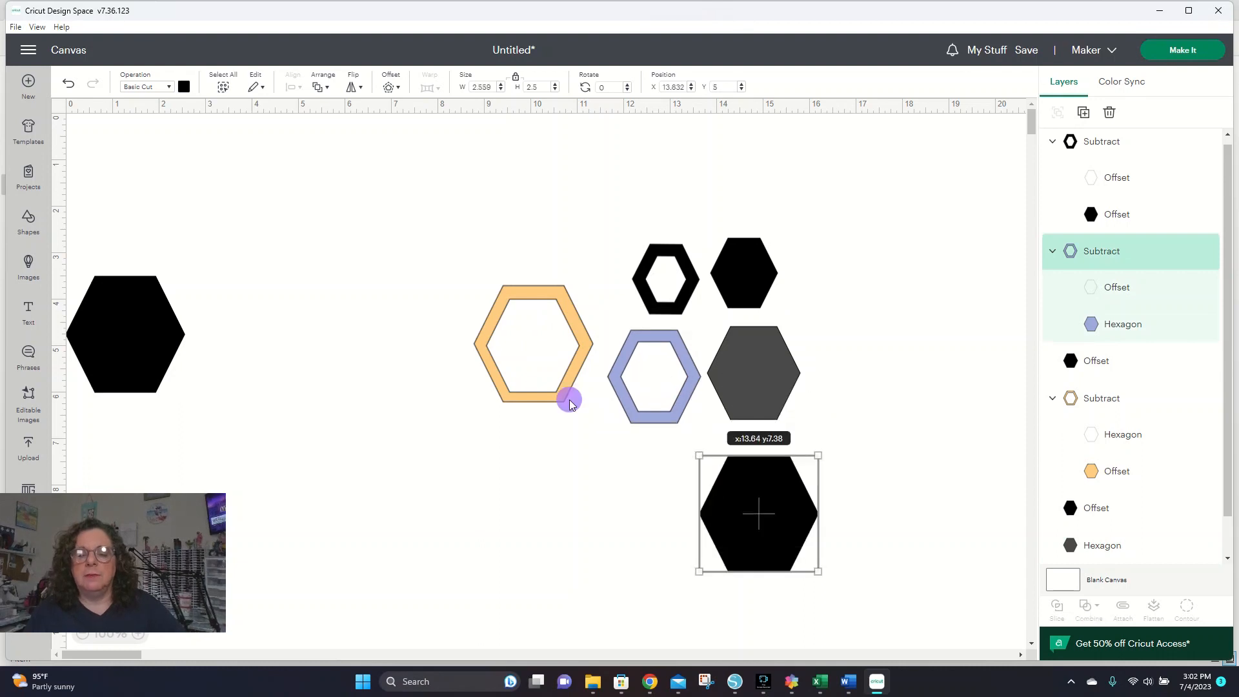
drag(561, 400, 657, 560)
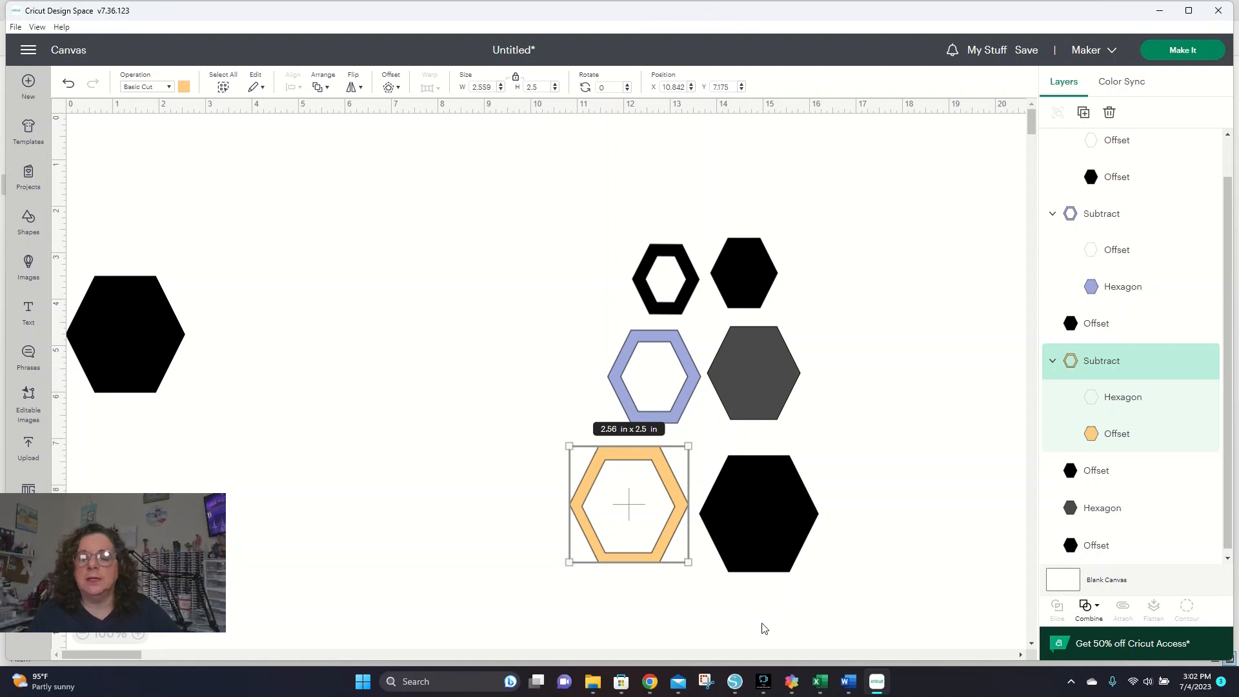
Delete the three rings and their three solid hexagons, and insert a heart shape
drag(508, 188, 900, 612)
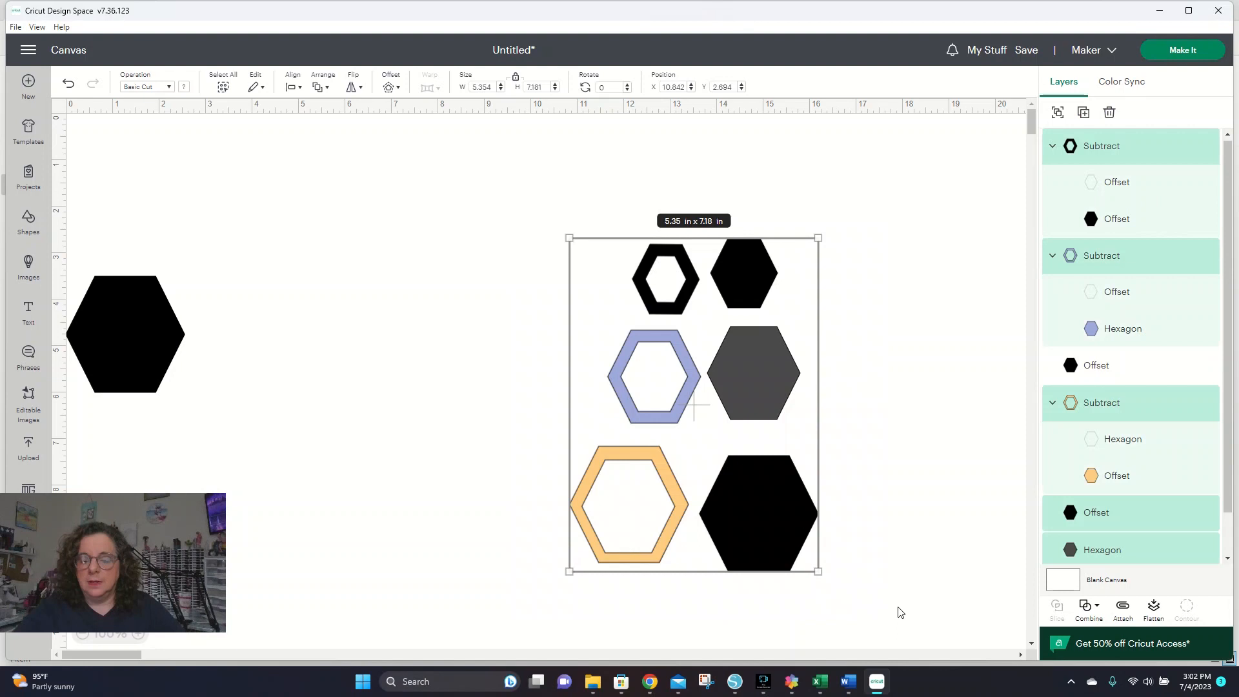
key(Delete)
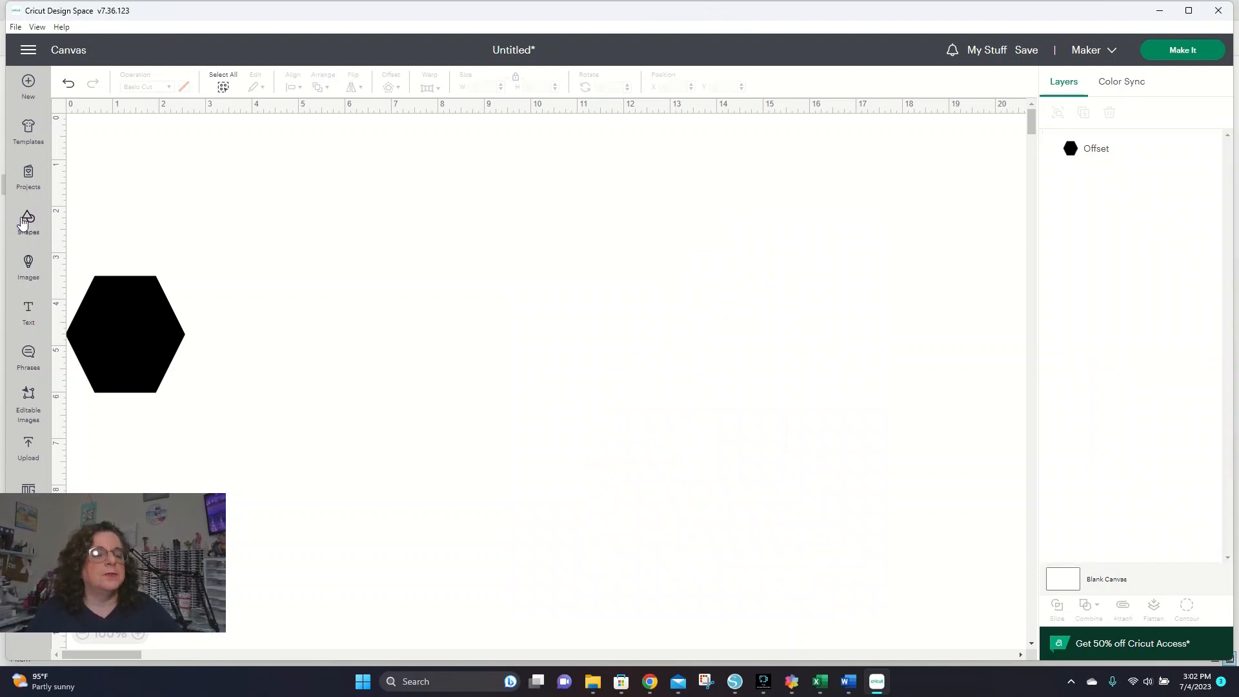
click(25, 221)
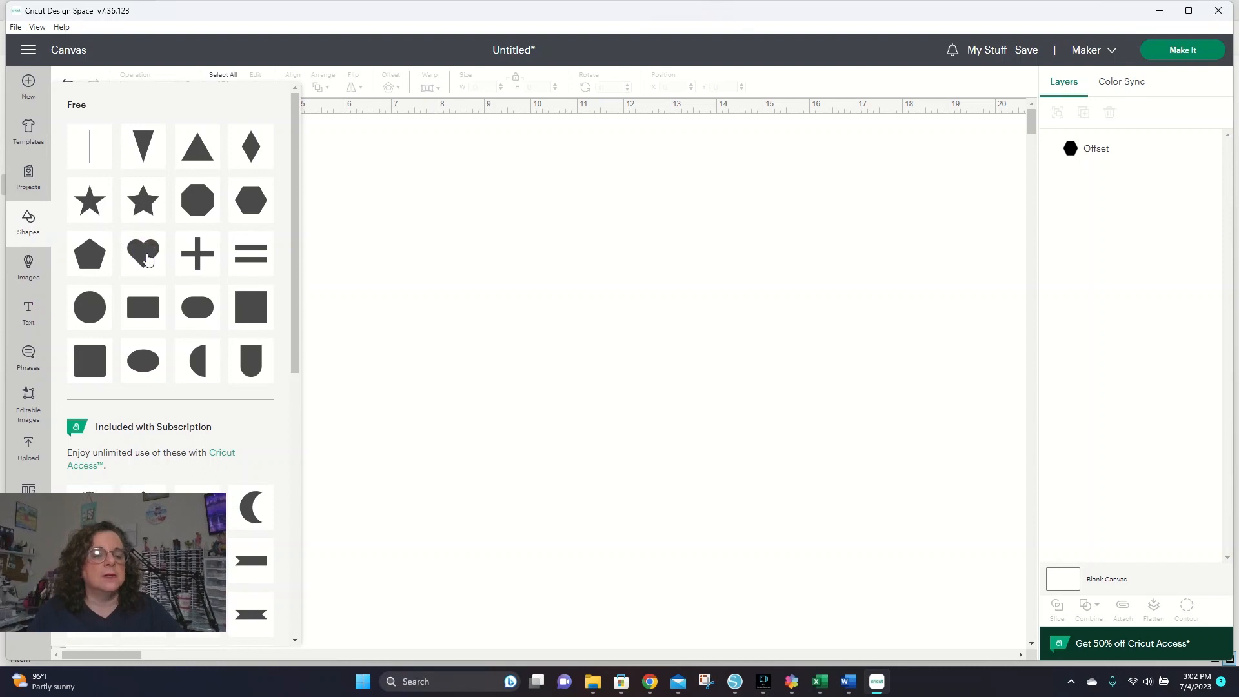
click(143, 253)
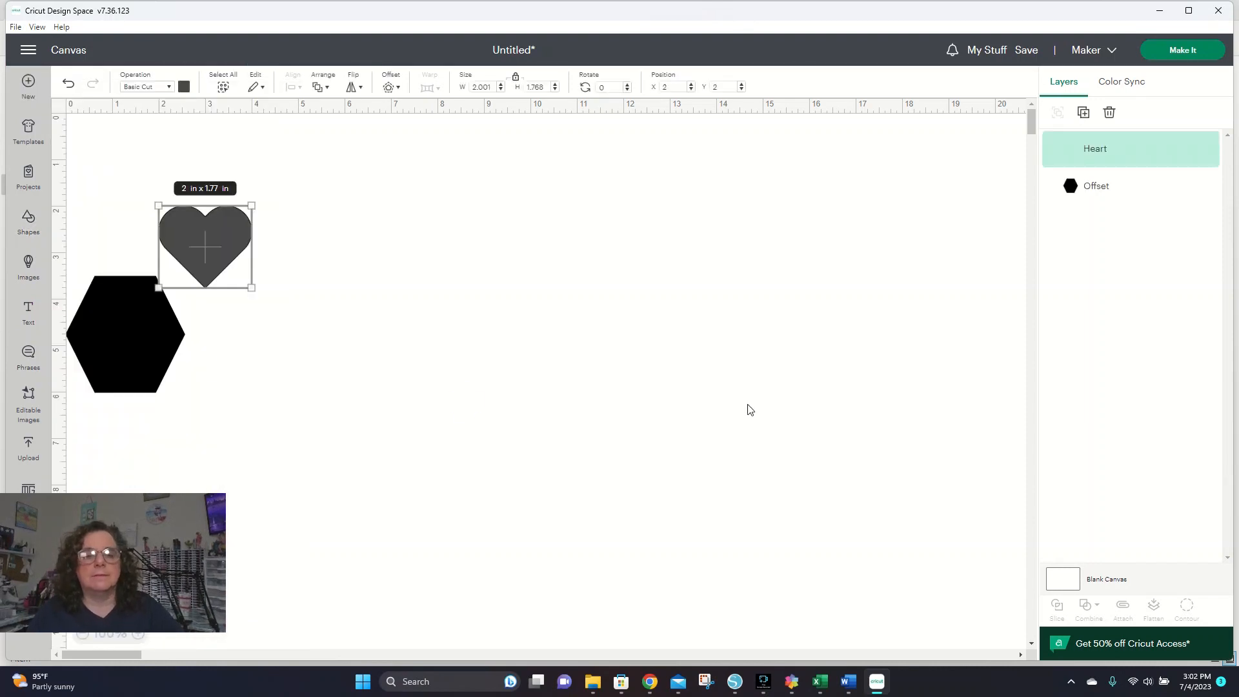
Delete the remaining black hexagon and move the heart to the middle of the canvas
click(149, 333)
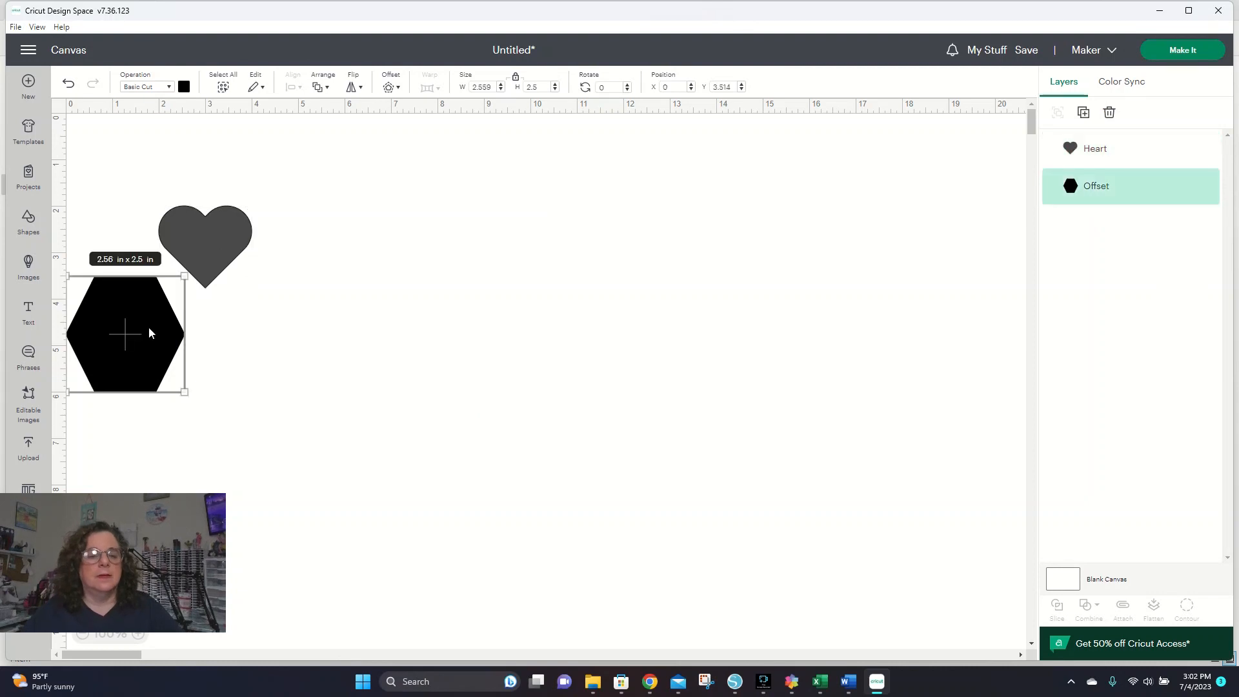
key(Delete)
drag(218, 260, 649, 331)
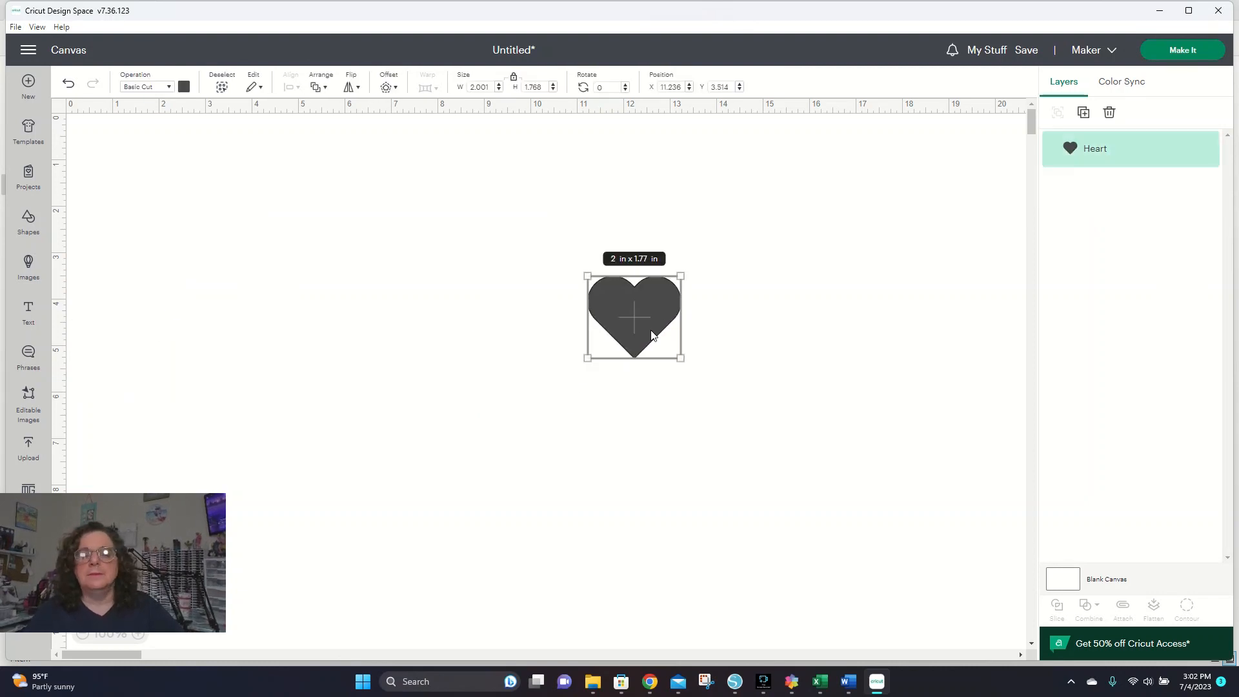
Apply a -0.25 in offset with square corners to the heart and deselect it
click(385, 89)
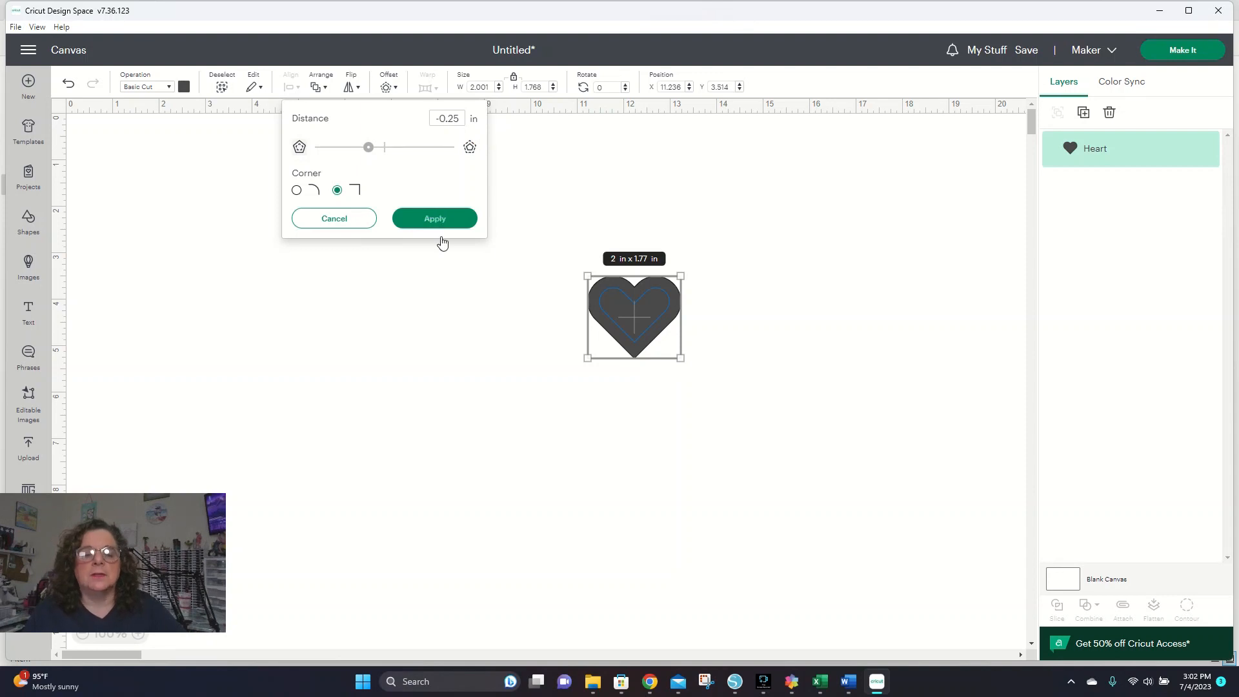
click(437, 311)
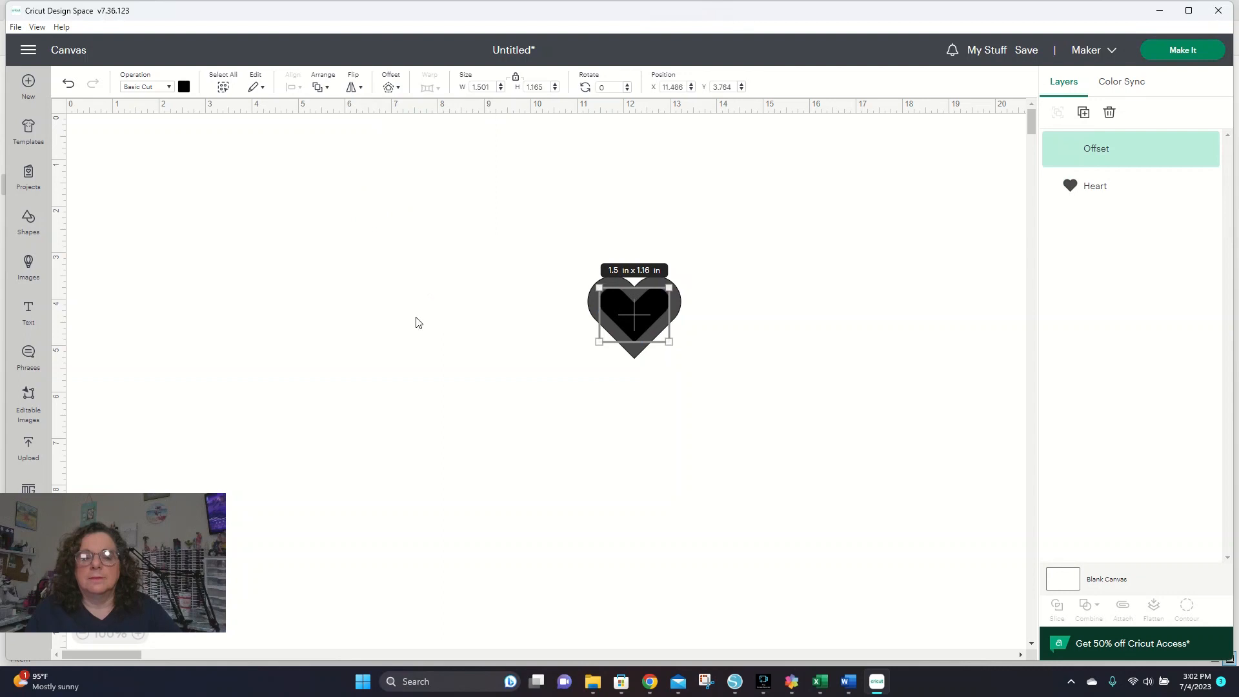
click(495, 445)
click(688, 460)
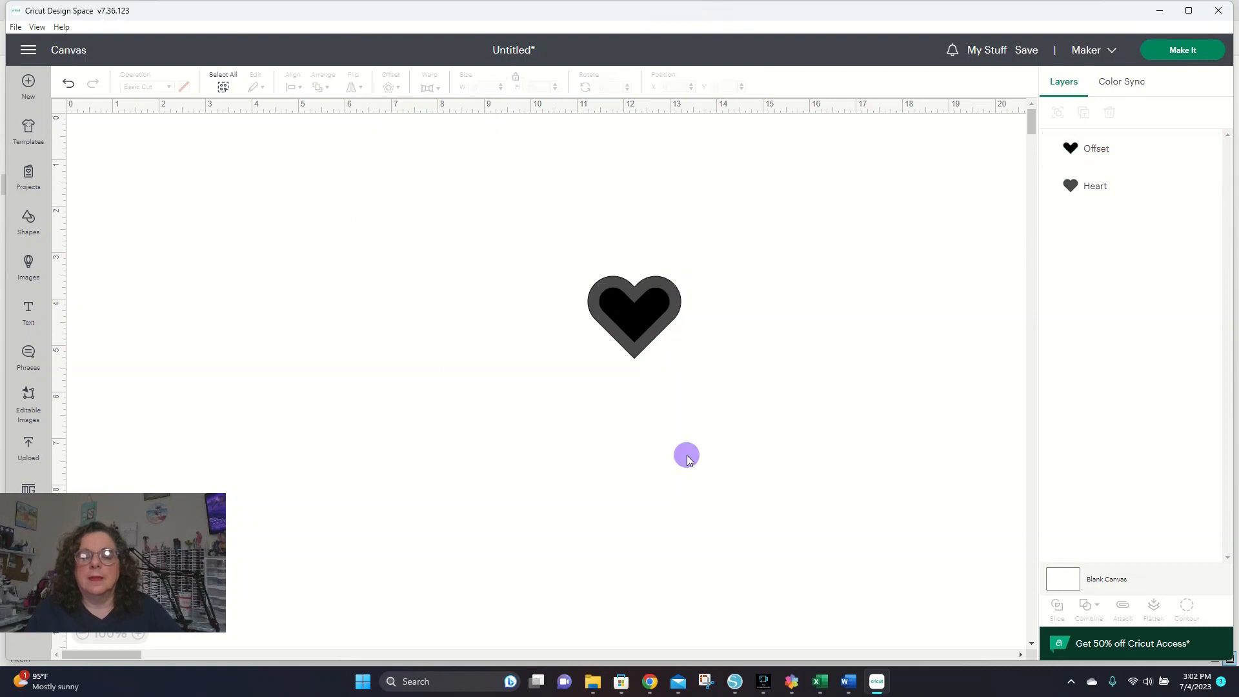
Apply a 0.25 in outward offset with square corners to the original gray heart and deselect the result
drag(534, 249, 711, 401)
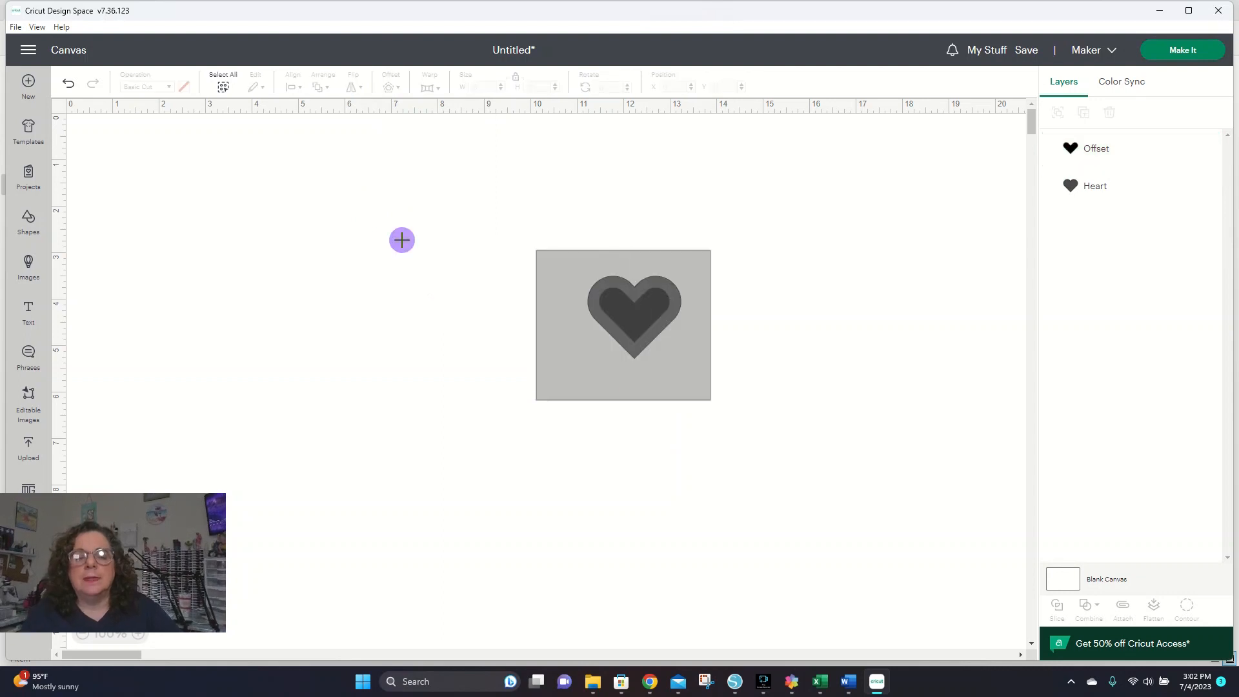
click(138, 633)
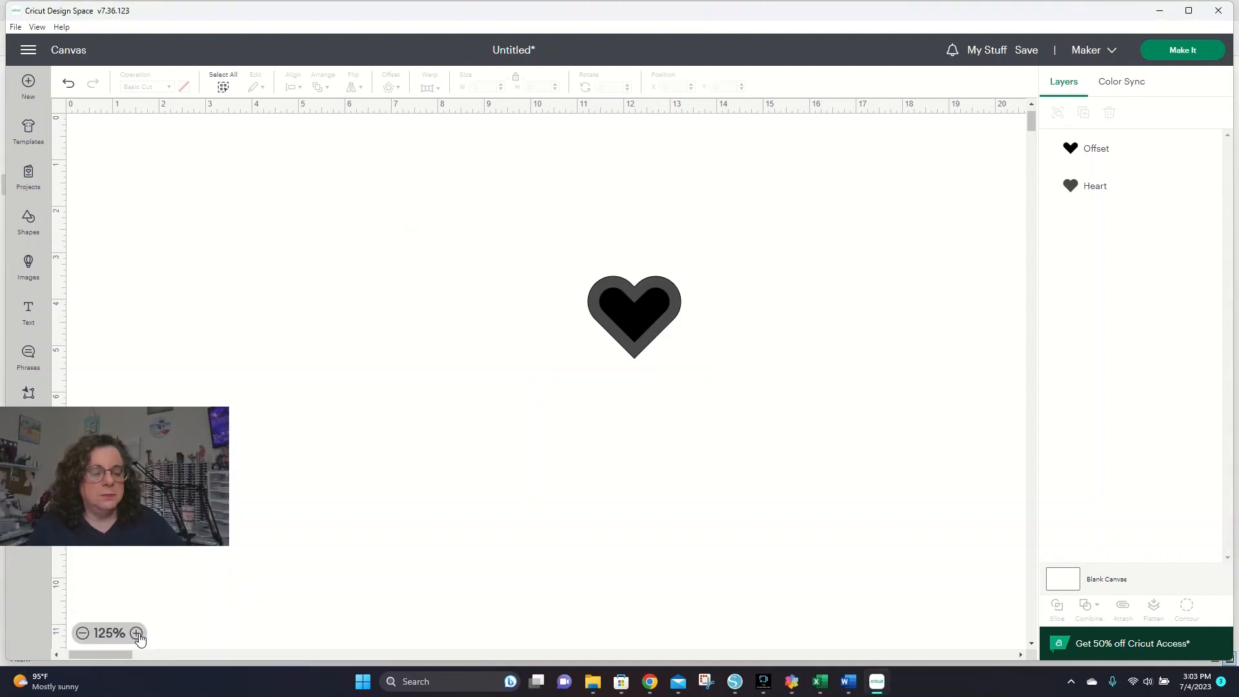
click(136, 633)
click(136, 634)
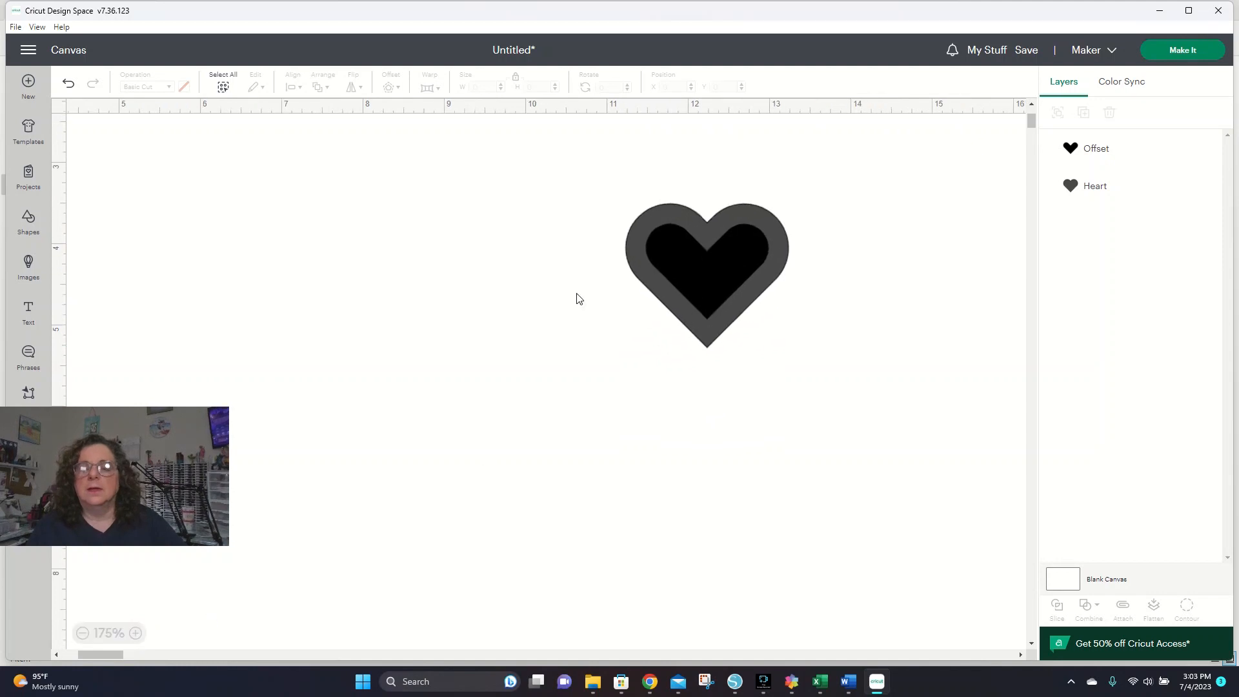
click(668, 311)
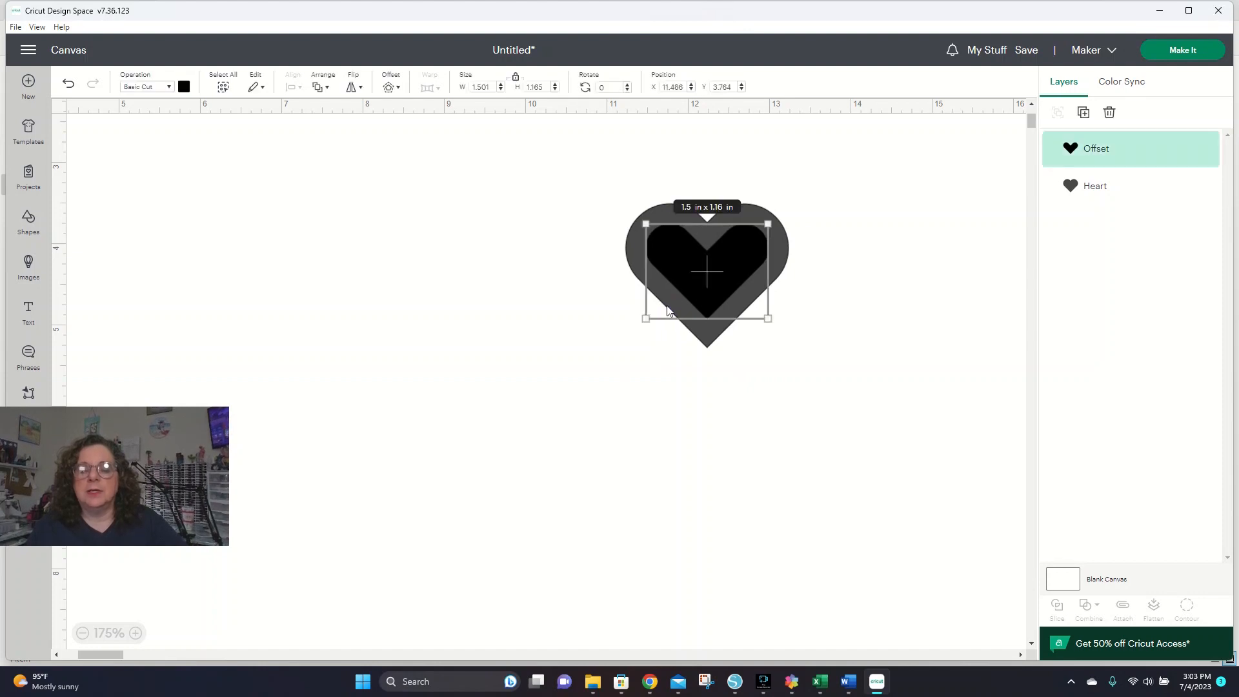
click(698, 342)
click(391, 88)
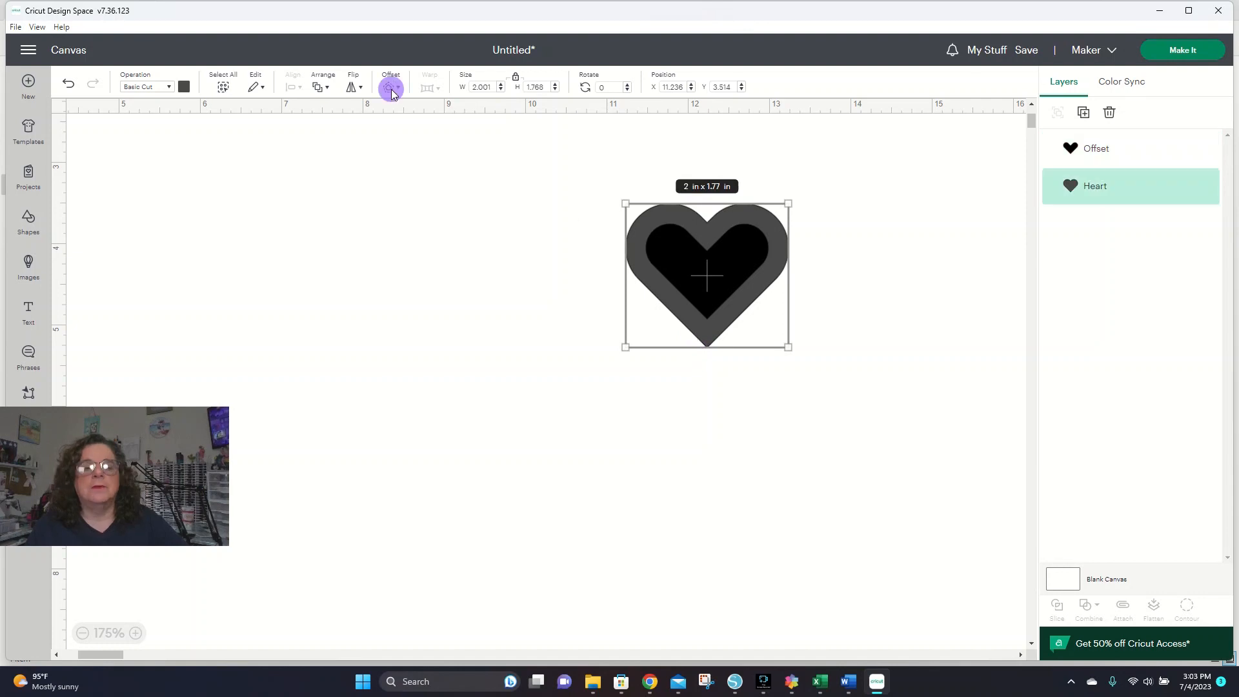
click(373, 149)
drag(373, 151, 406, 148)
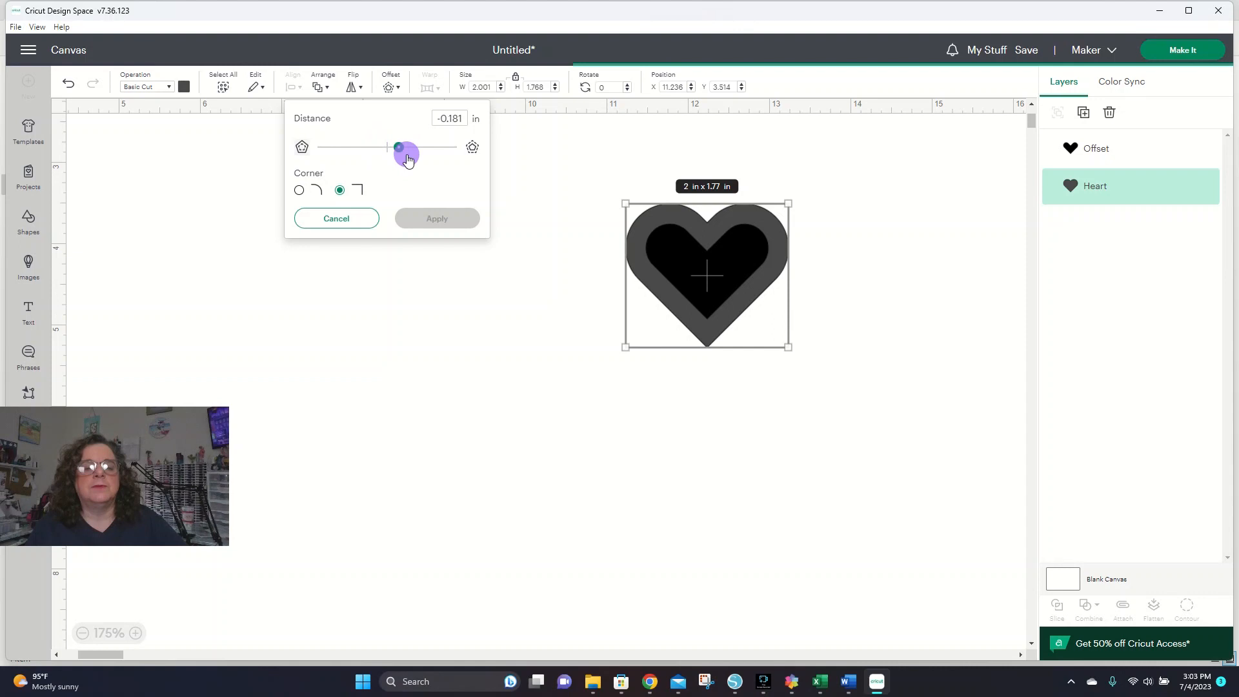
double_click(449, 119)
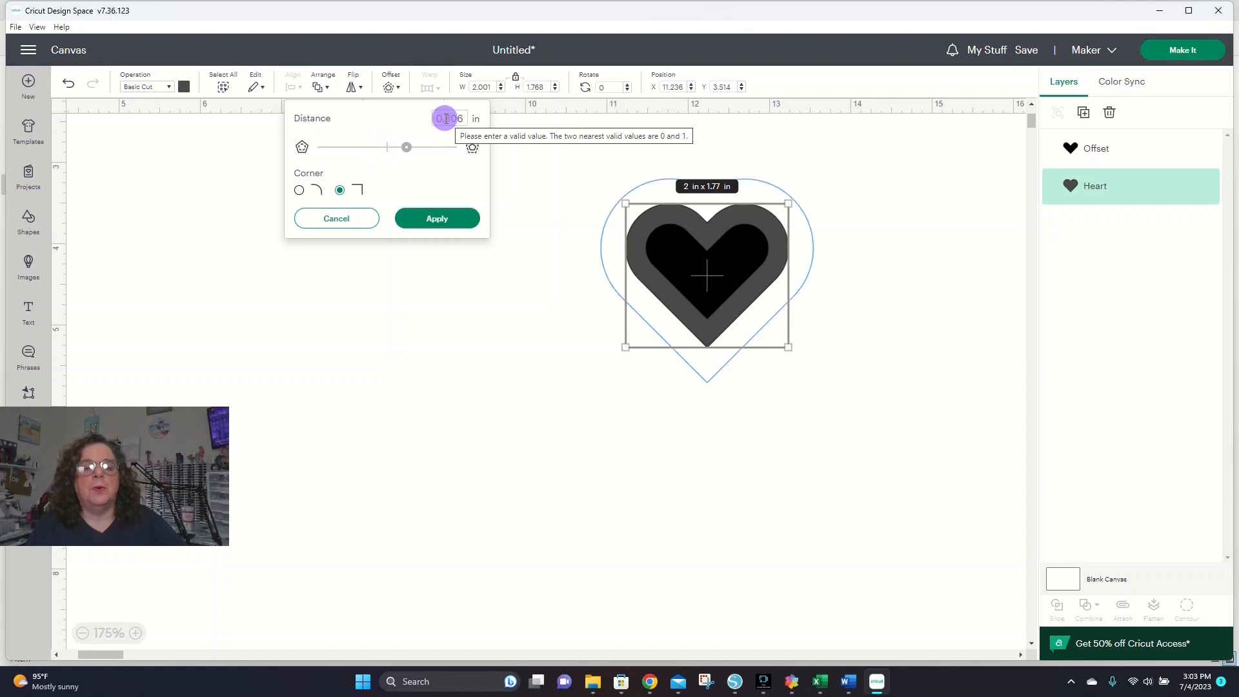
key(BackSpace)
text(25)
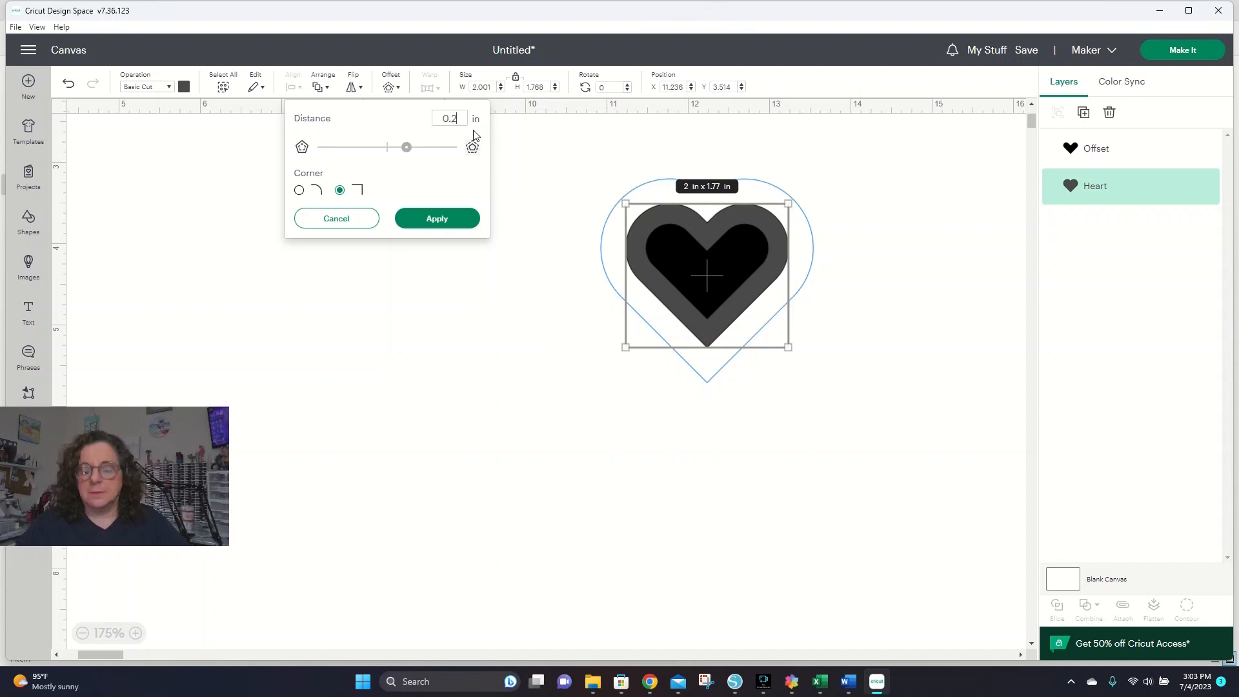
click(461, 156)
click(433, 219)
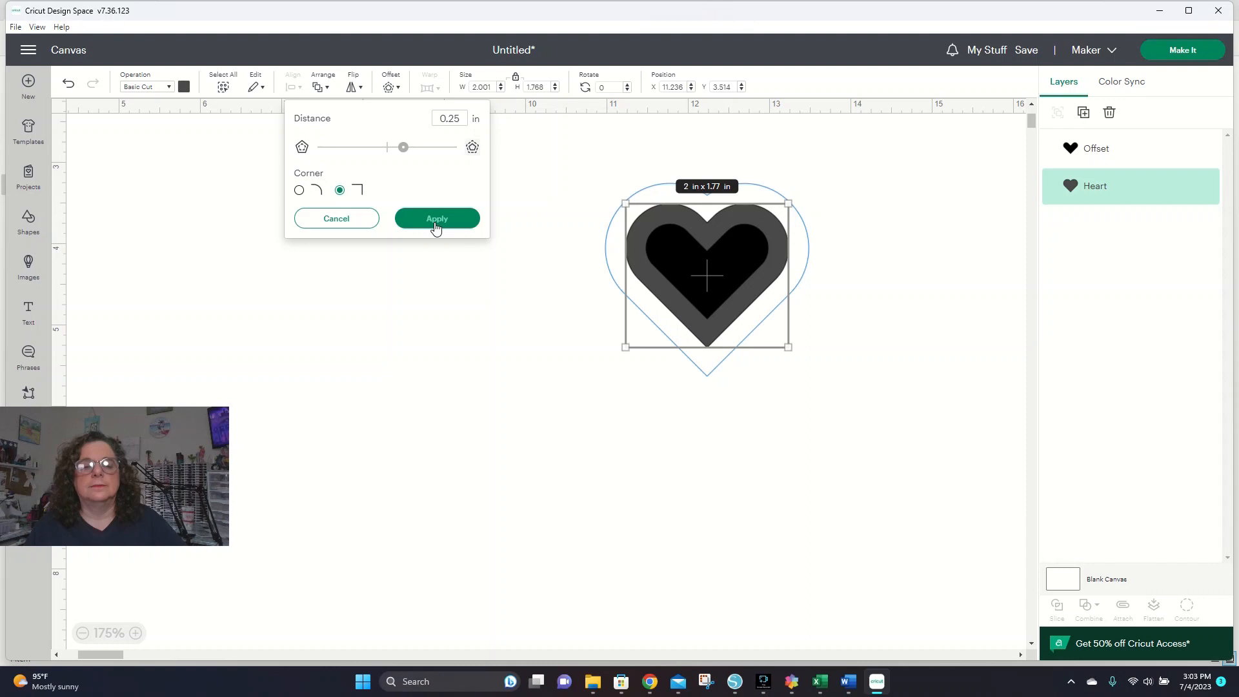
click(436, 223)
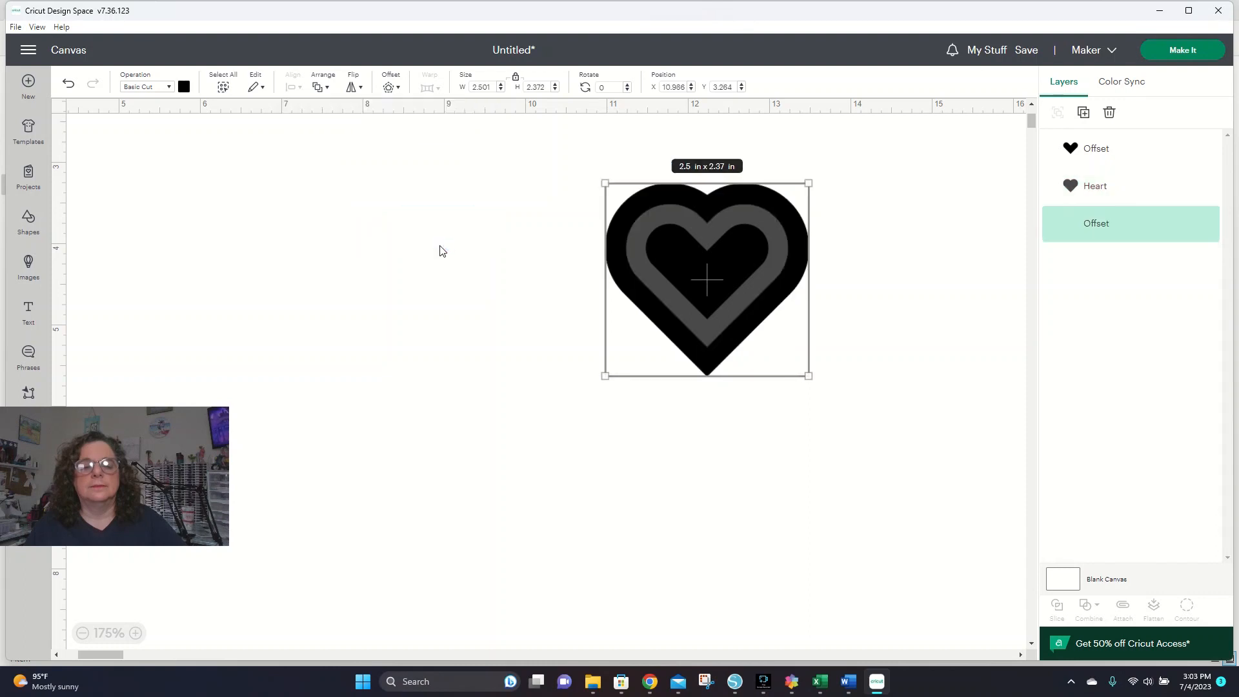
click(665, 430)
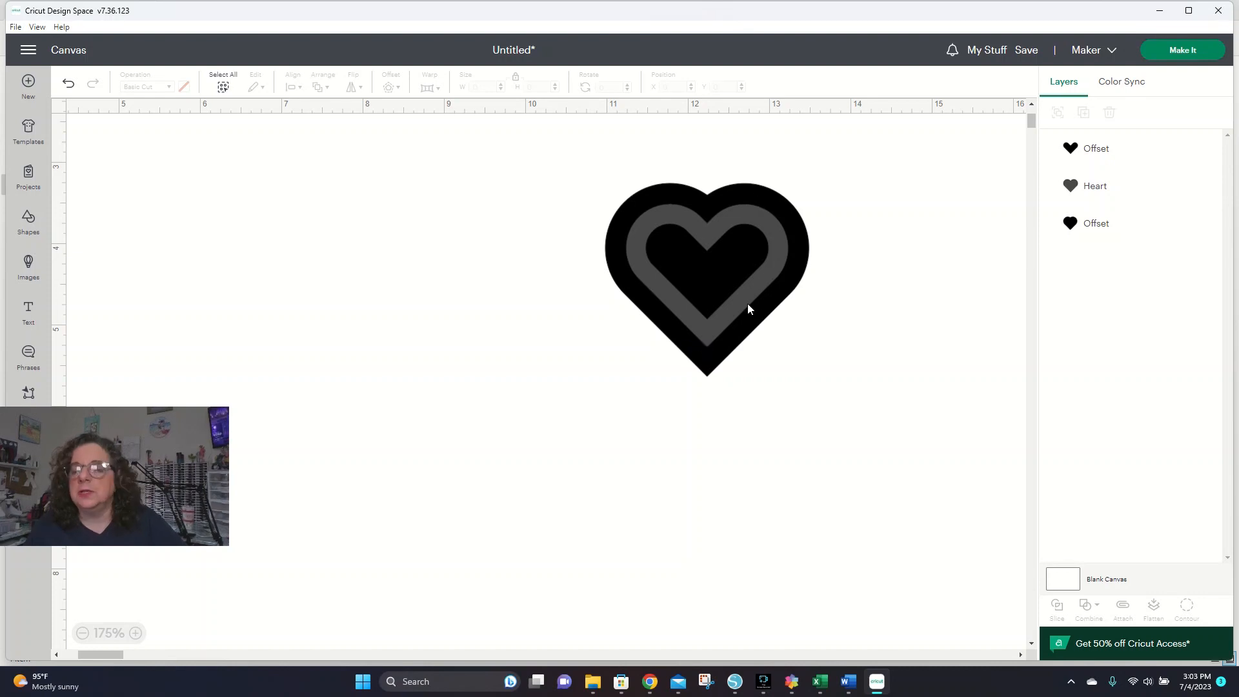
Duplicate the three stacked hearts and move the original stack away from the copy
drag(575, 169, 835, 426)
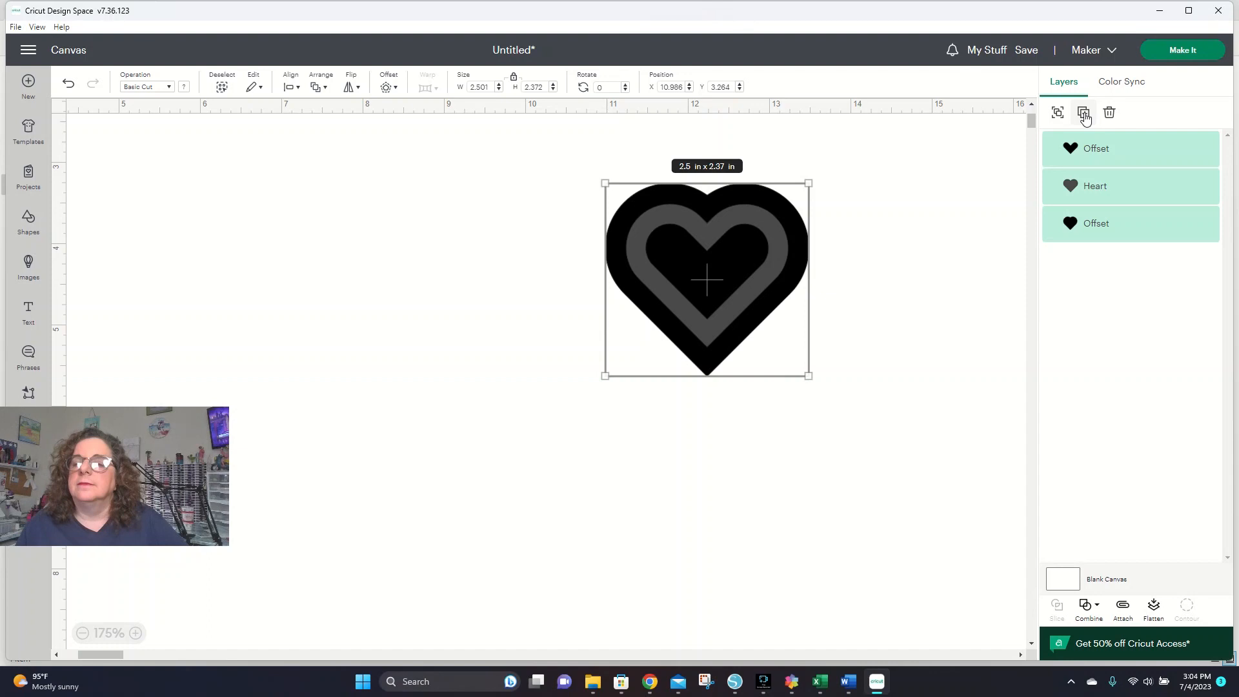
click(1083, 113)
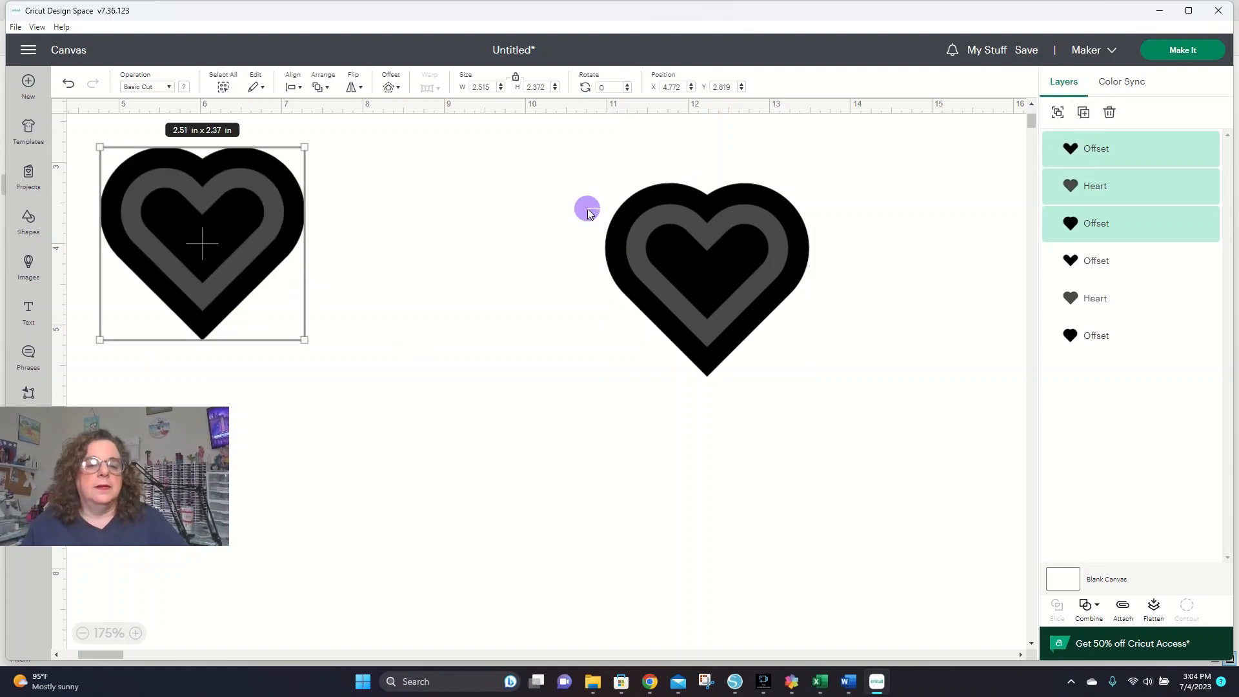
drag(588, 213, 779, 426)
drag(727, 290, 990, 228)
Move the copied gray heart and largest black heart off the small heart, and subtract the gray heart to form a ring
drag(351, 174, 656, 327)
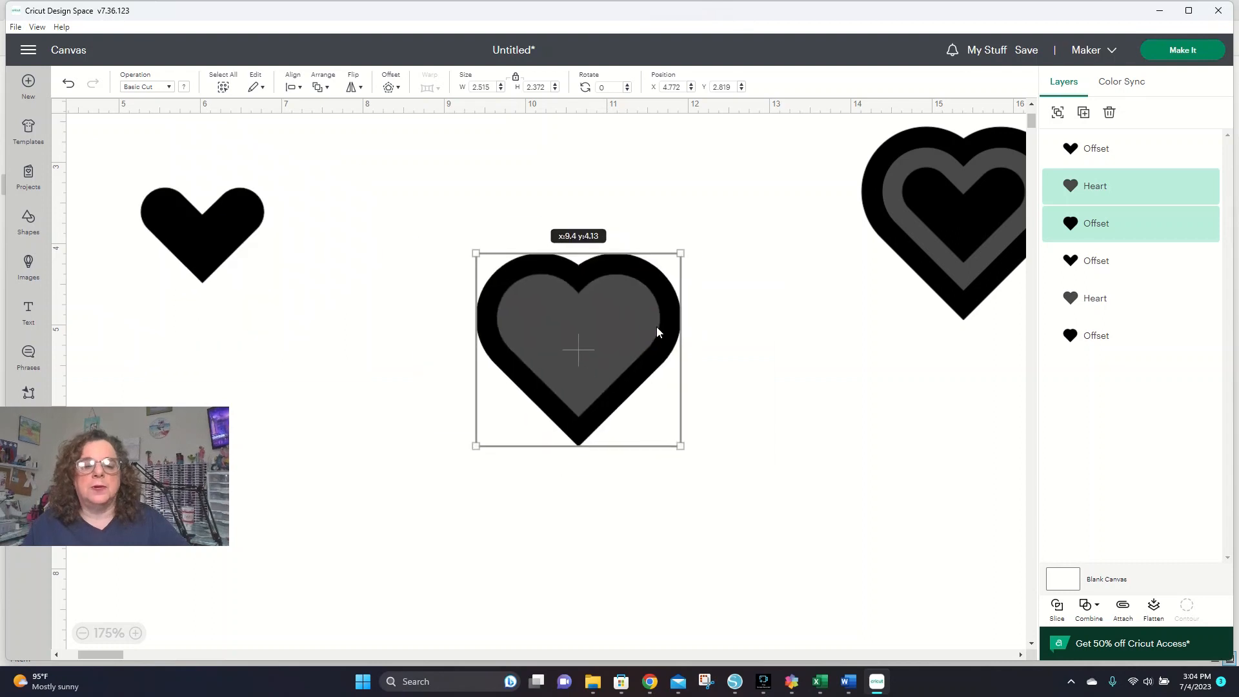
click(1095, 612)
click(1113, 539)
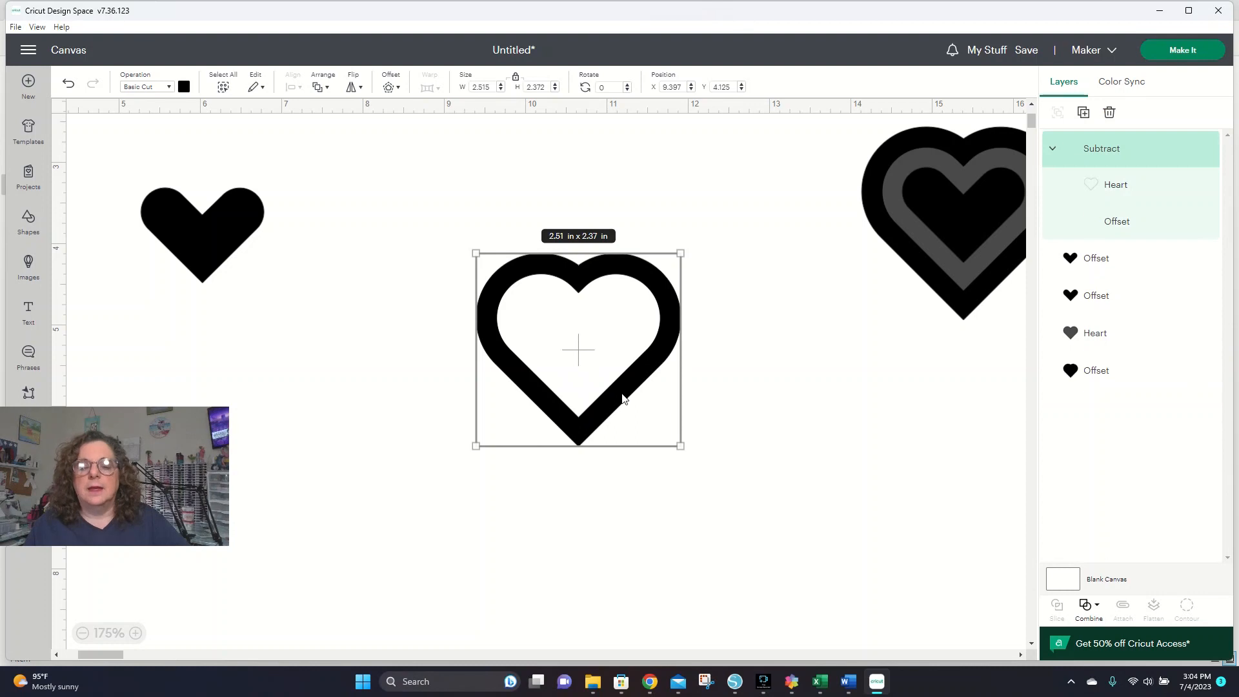
Reposition the heart ring in the open space between the other hearts and recolor it light orange
drag(621, 393, 516, 313)
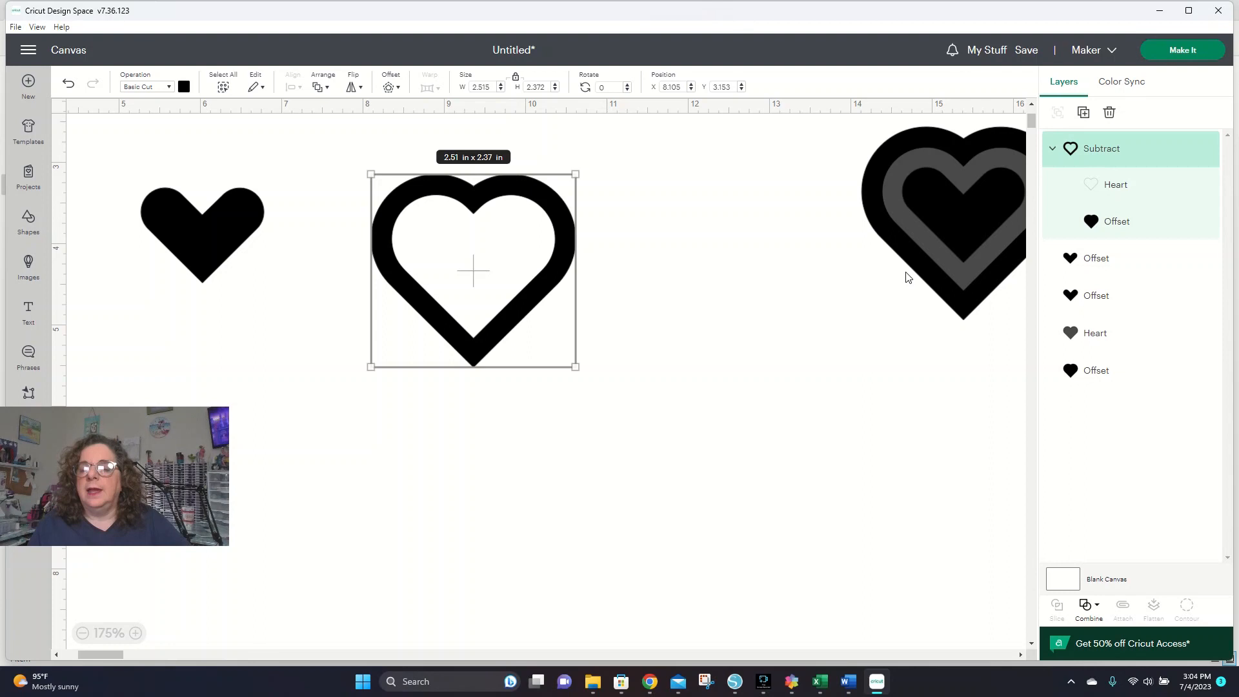
drag(503, 316, 597, 401)
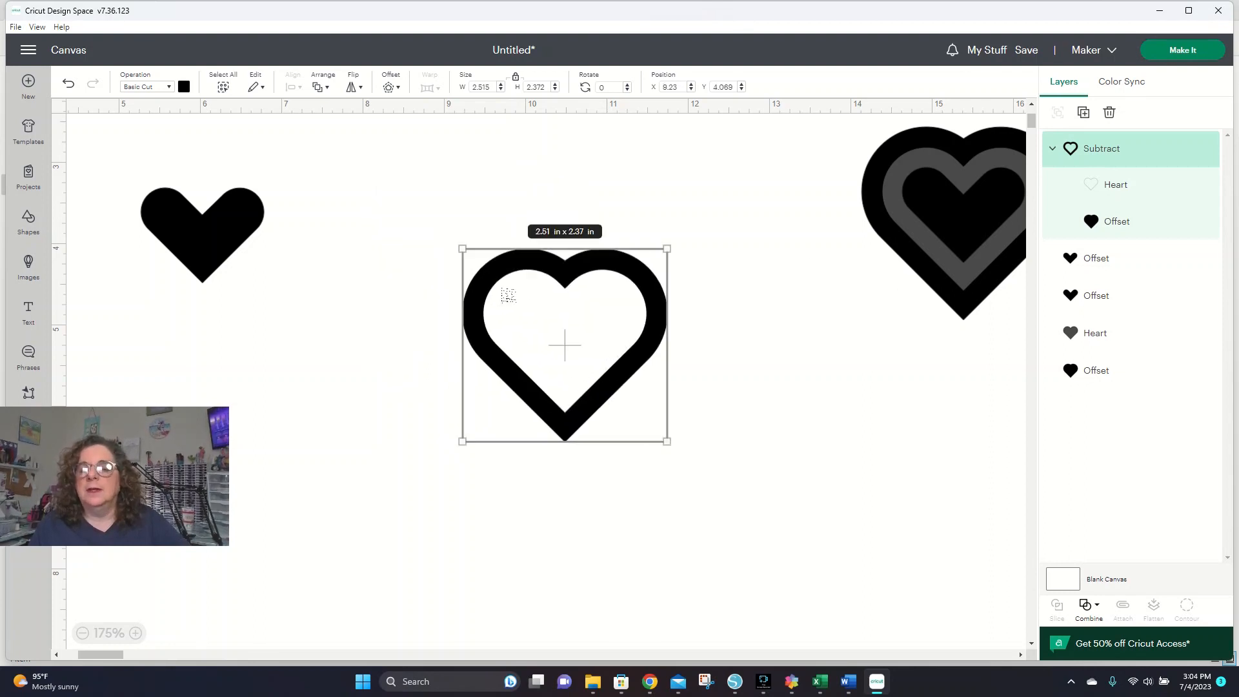
click(187, 87)
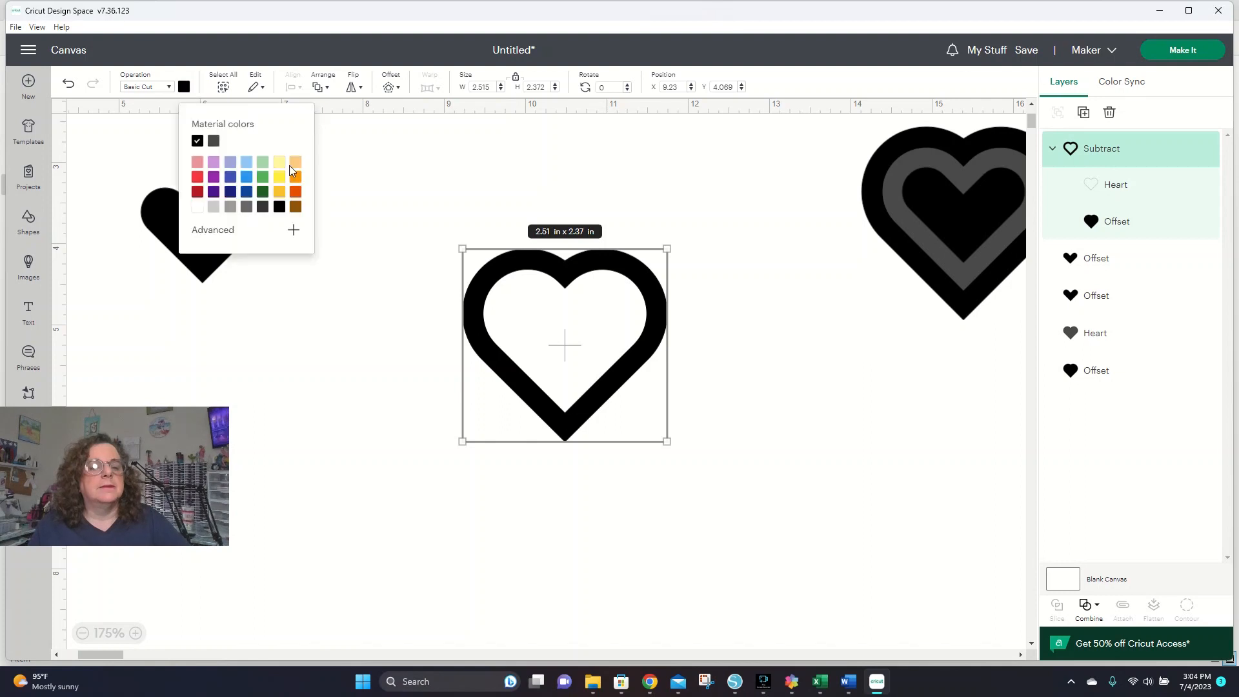
click(289, 166)
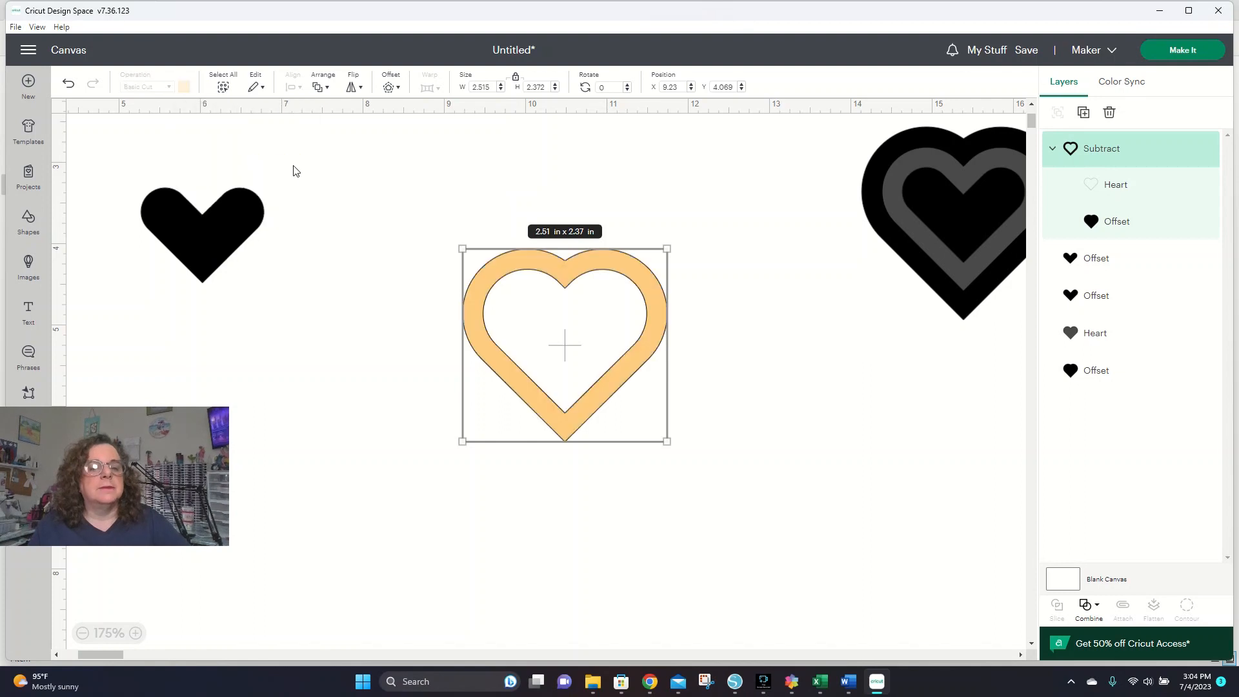
click(904, 235)
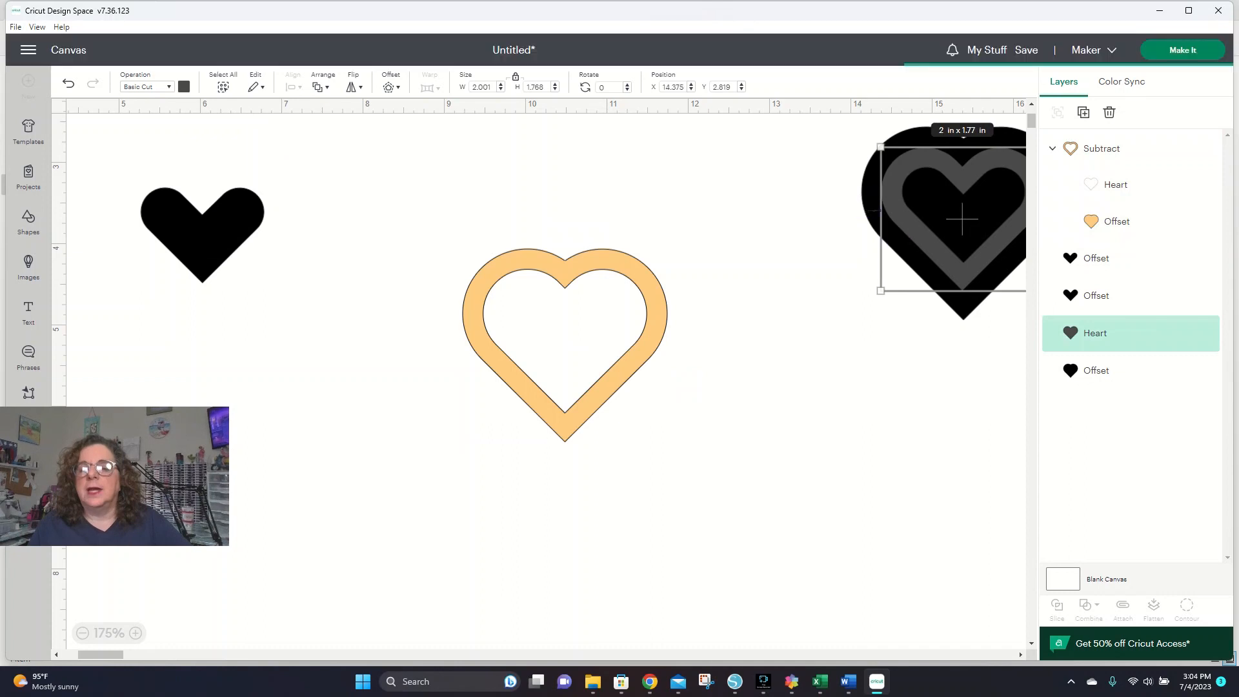
click(866, 207)
drag(673, 294, 452, 316)
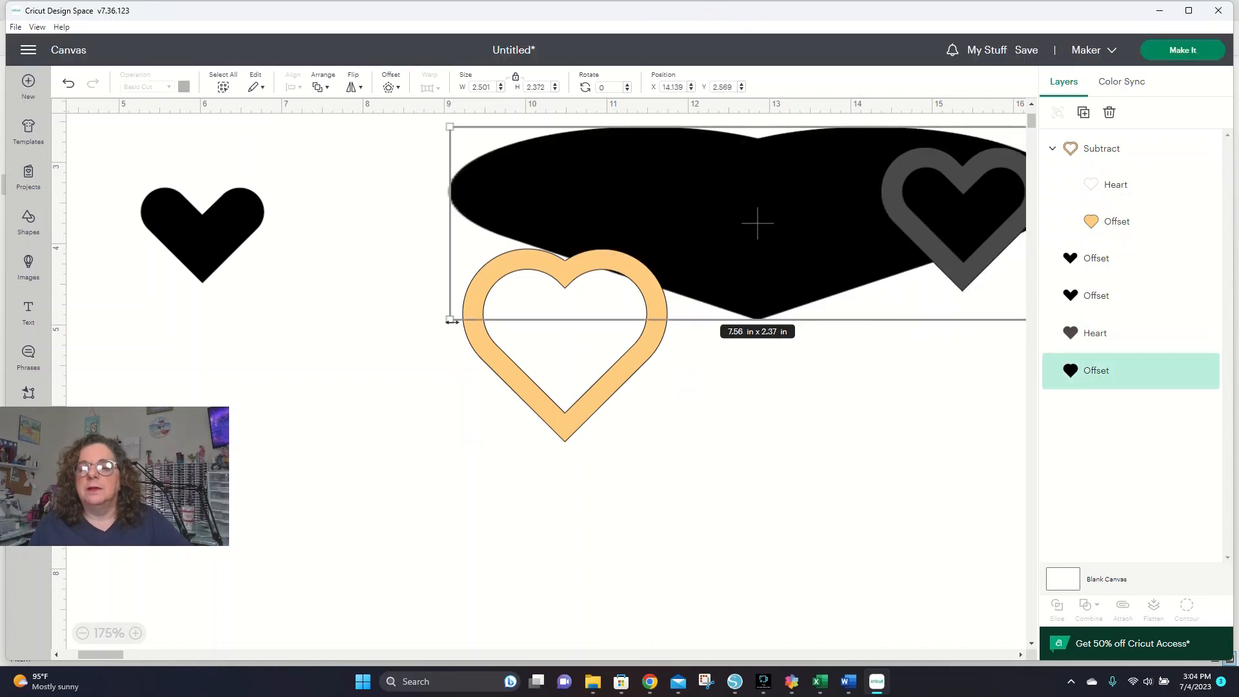
click(82, 76)
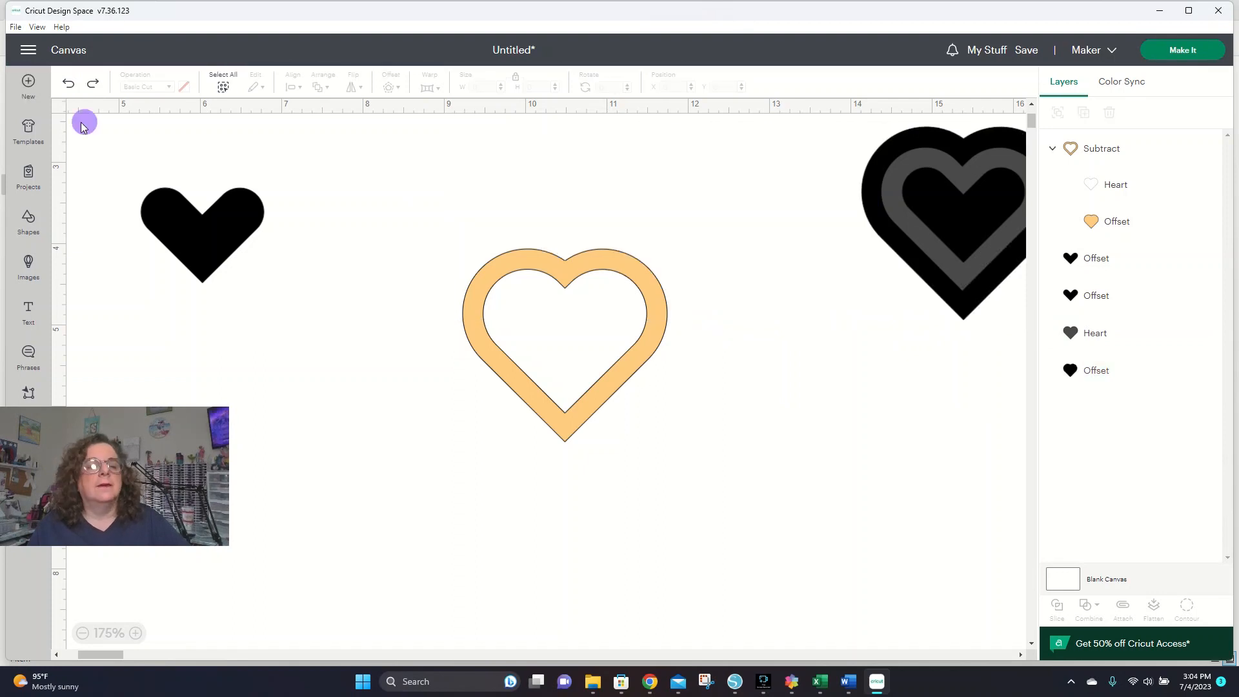
Pull the largest black heart out of the original stack and place it behind the light orange ring
click(917, 281)
click(921, 278)
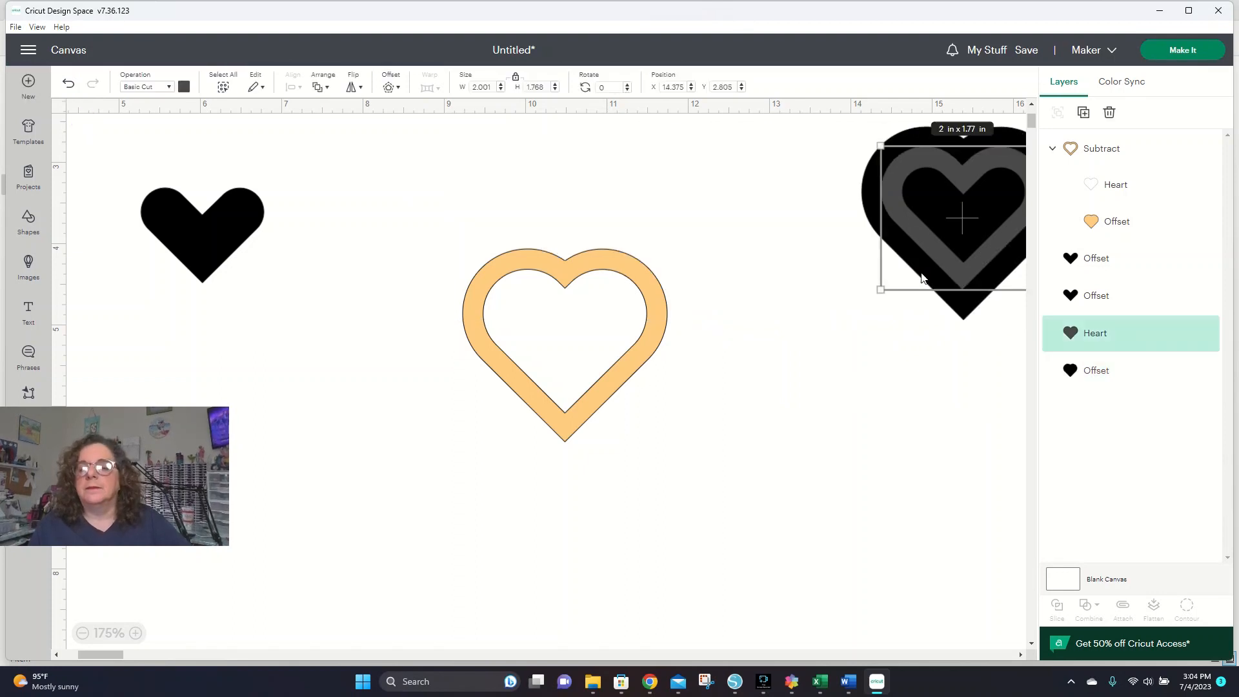
click(956, 308)
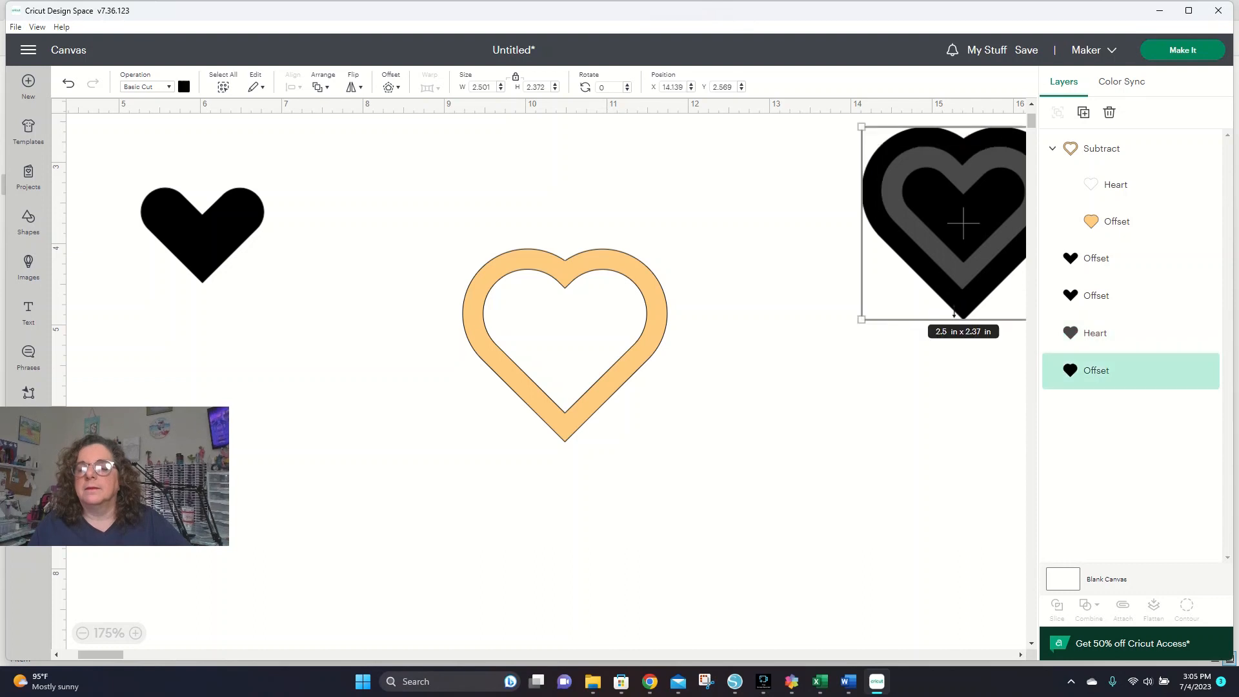
drag(951, 304, 560, 431)
drag(438, 318, 628, 338)
drag(612, 428, 594, 407)
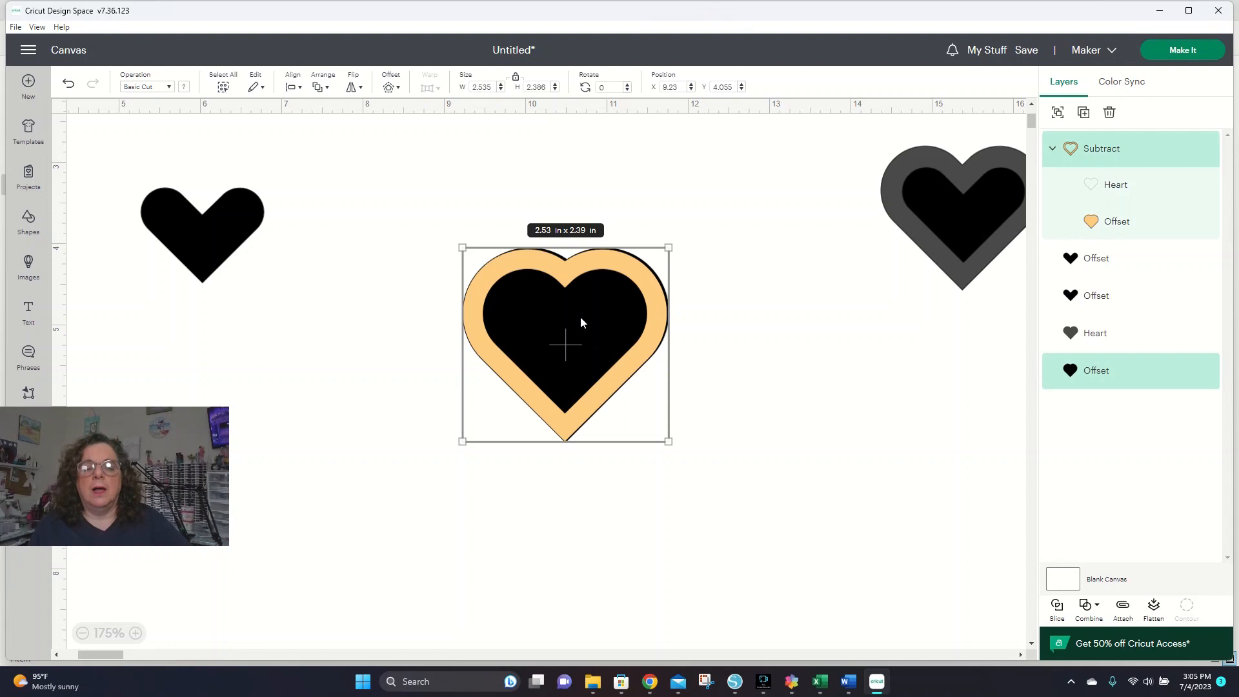
drag(611, 379, 564, 376)
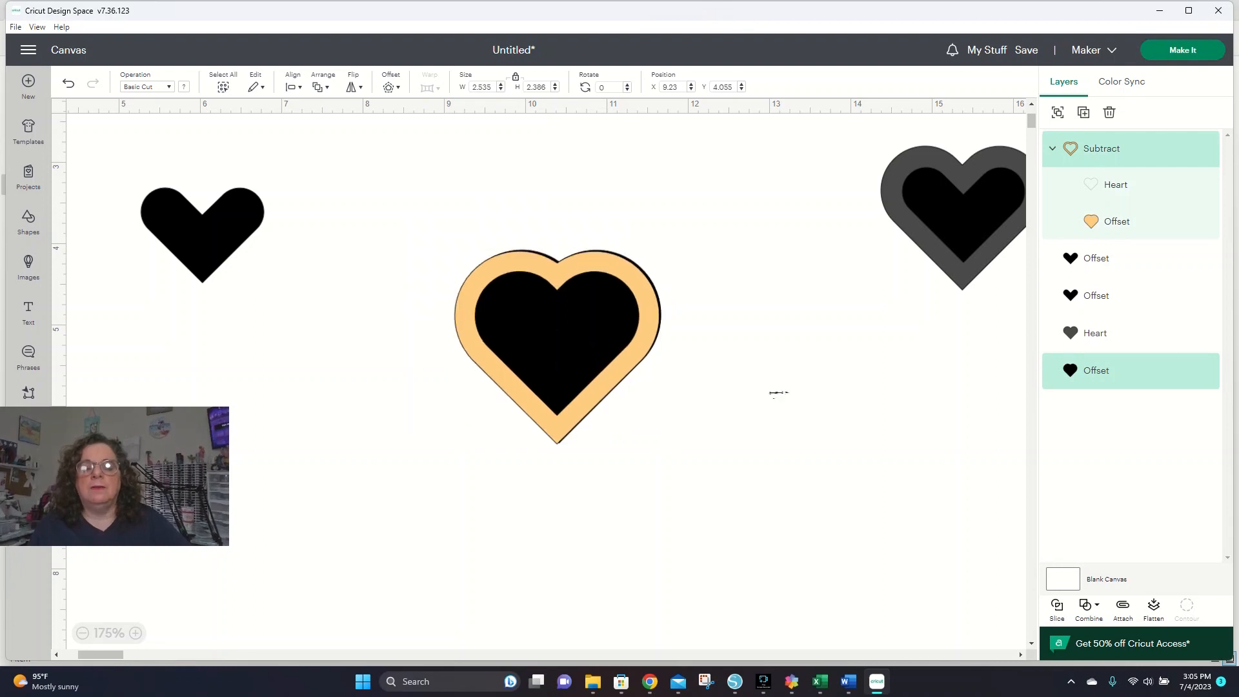
Move the orange ring off the black heart and apply a 0.25 in square-cornered offset to that heart
click(644, 329)
drag(644, 329, 877, 355)
click(534, 291)
drag(536, 290, 539, 288)
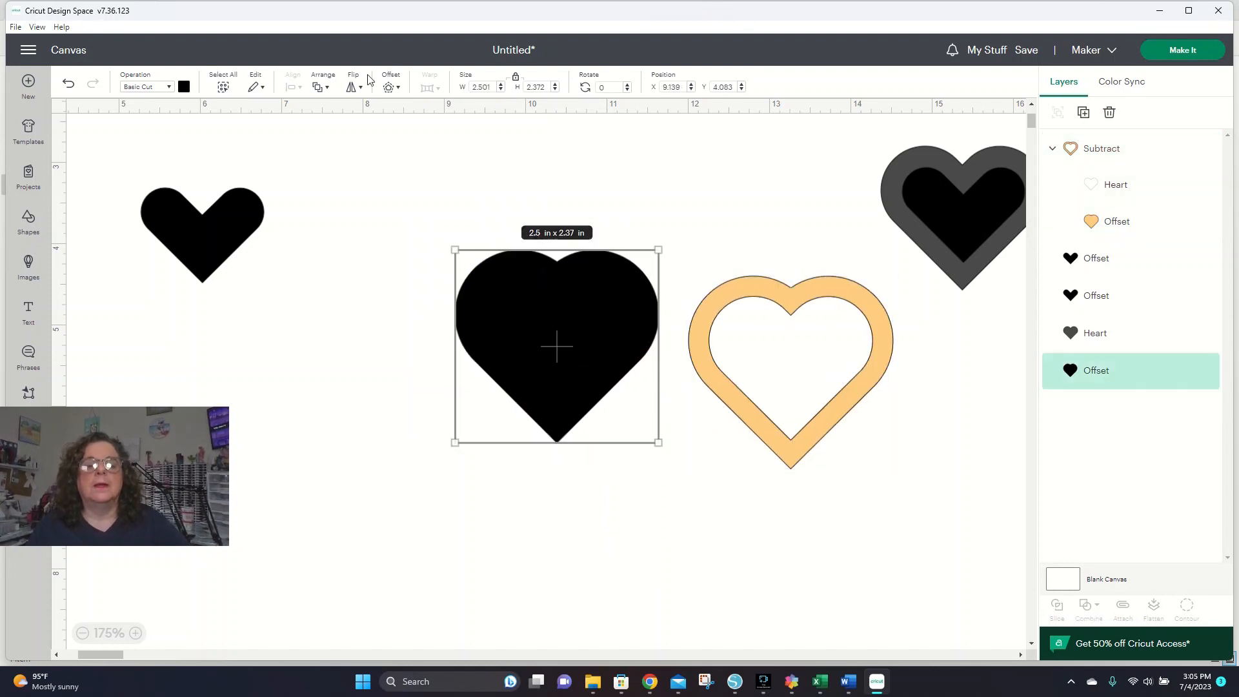
click(398, 90)
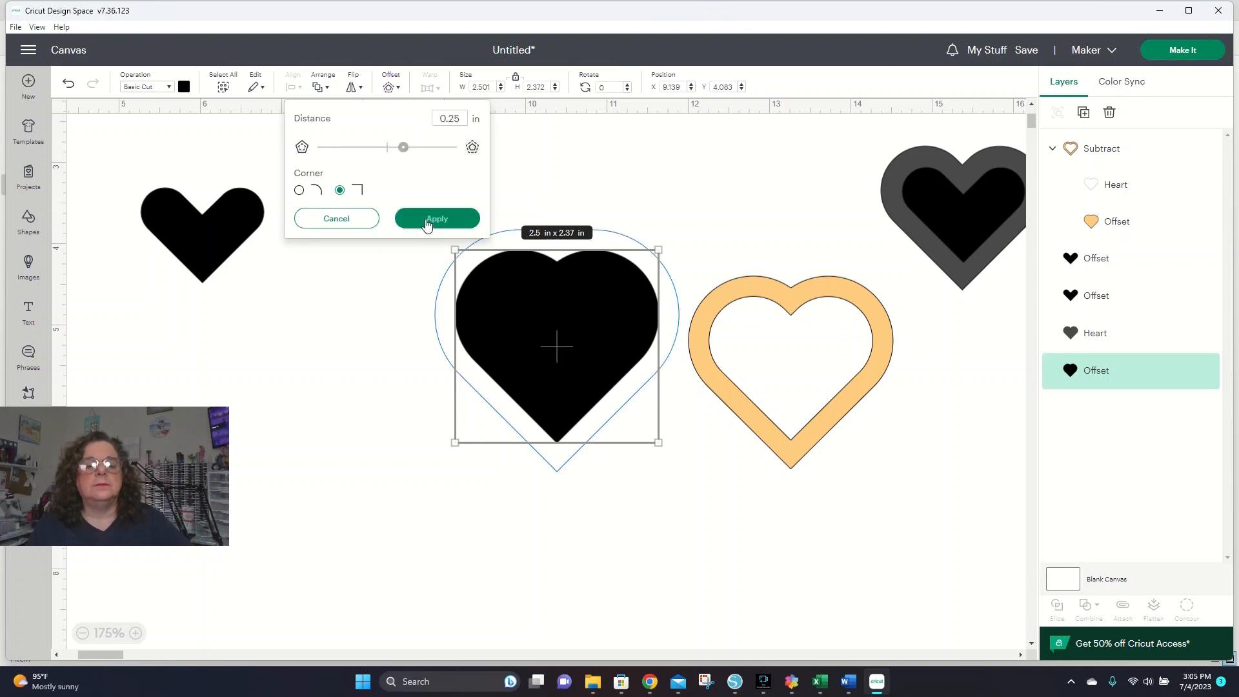
click(427, 222)
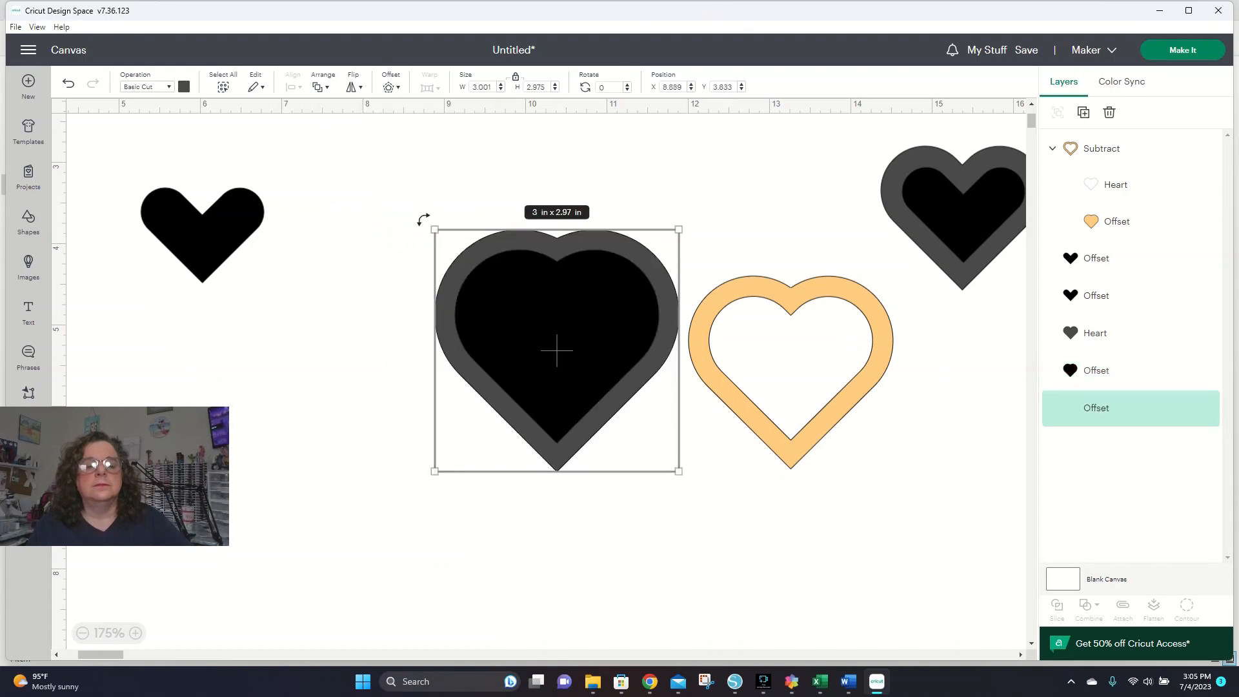
Move the black heart over to the spare heart stack and place the new large gray heart behind the orange ring
drag(521, 424, 383, 410)
drag(518, 339, 661, 294)
drag(882, 278, 920, 219)
drag(370, 359, 778, 385)
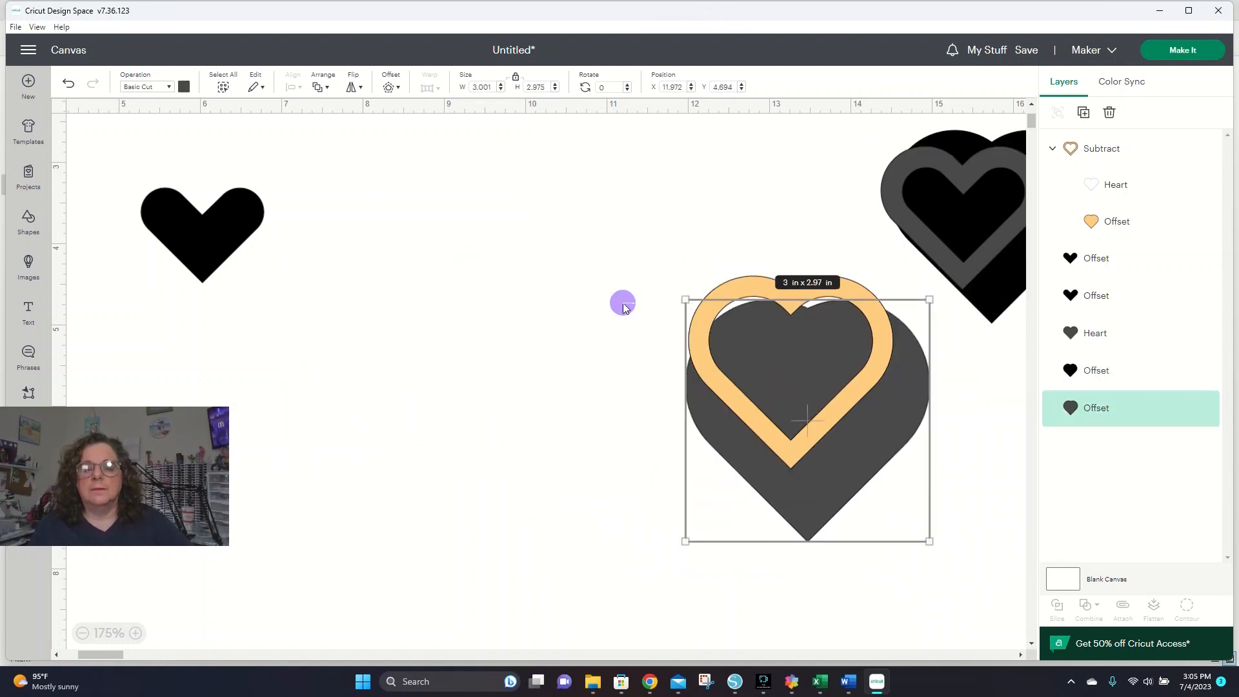
Align the orange ring and the large gray heart on a common center, and deselect them
drag(637, 305, 838, 443)
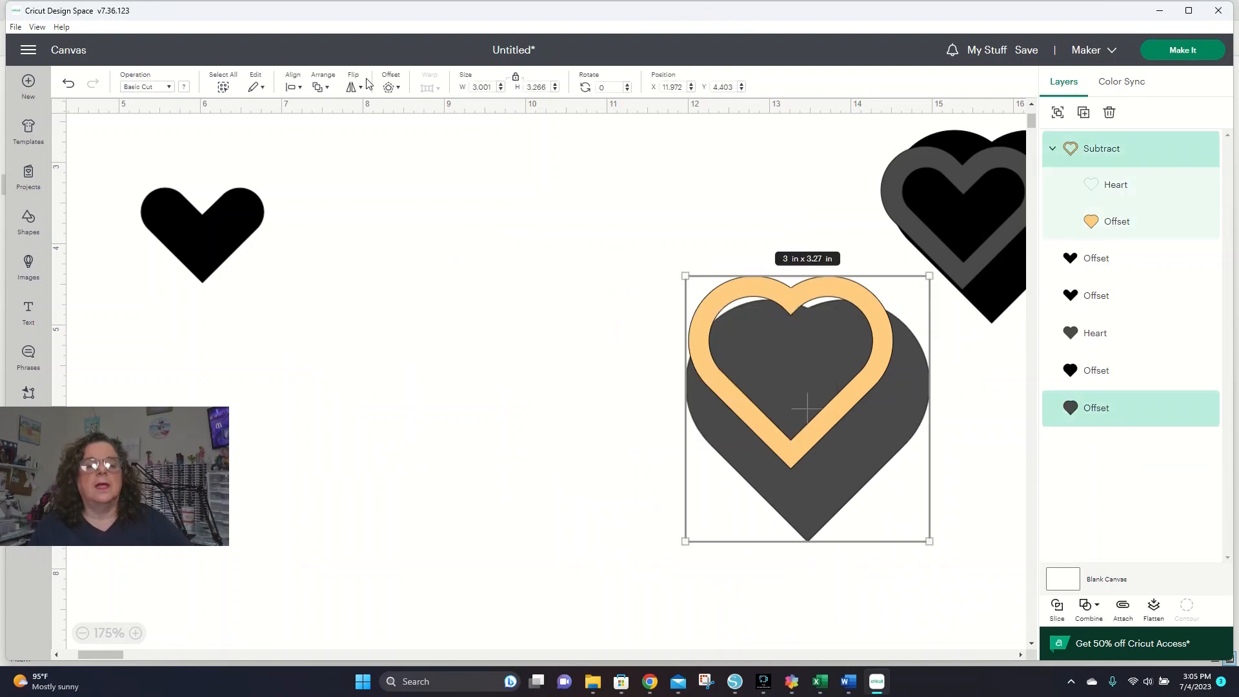
click(292, 89)
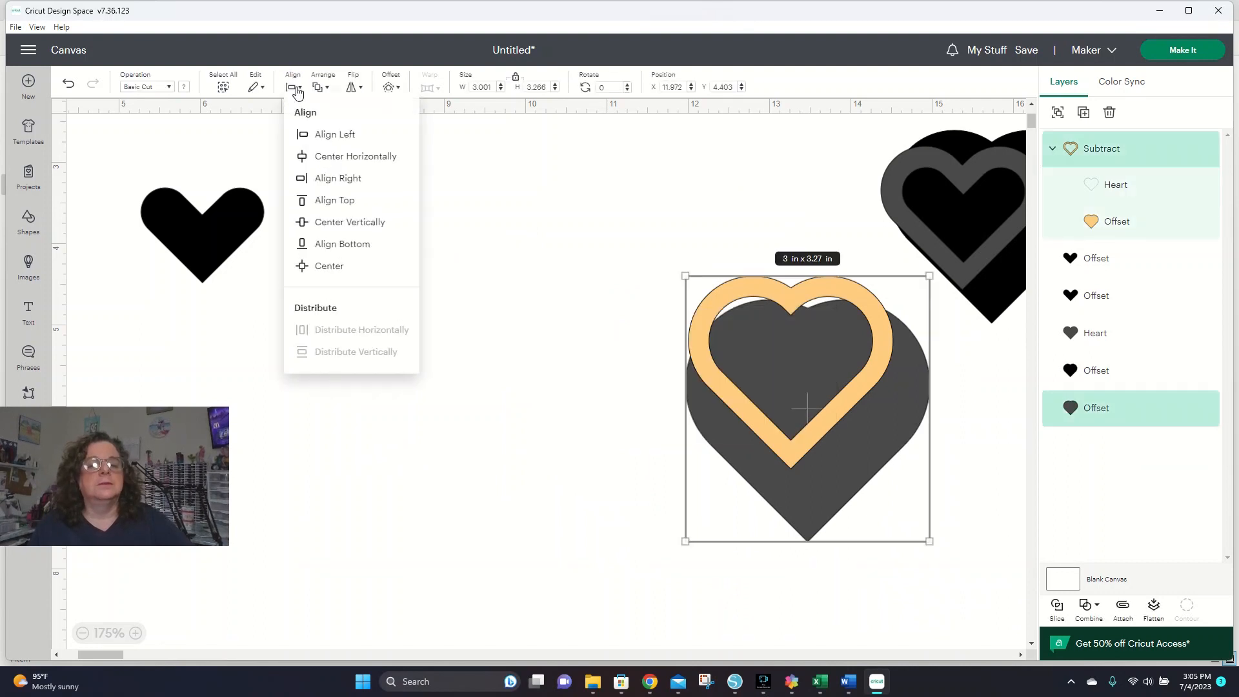
click(326, 268)
click(538, 432)
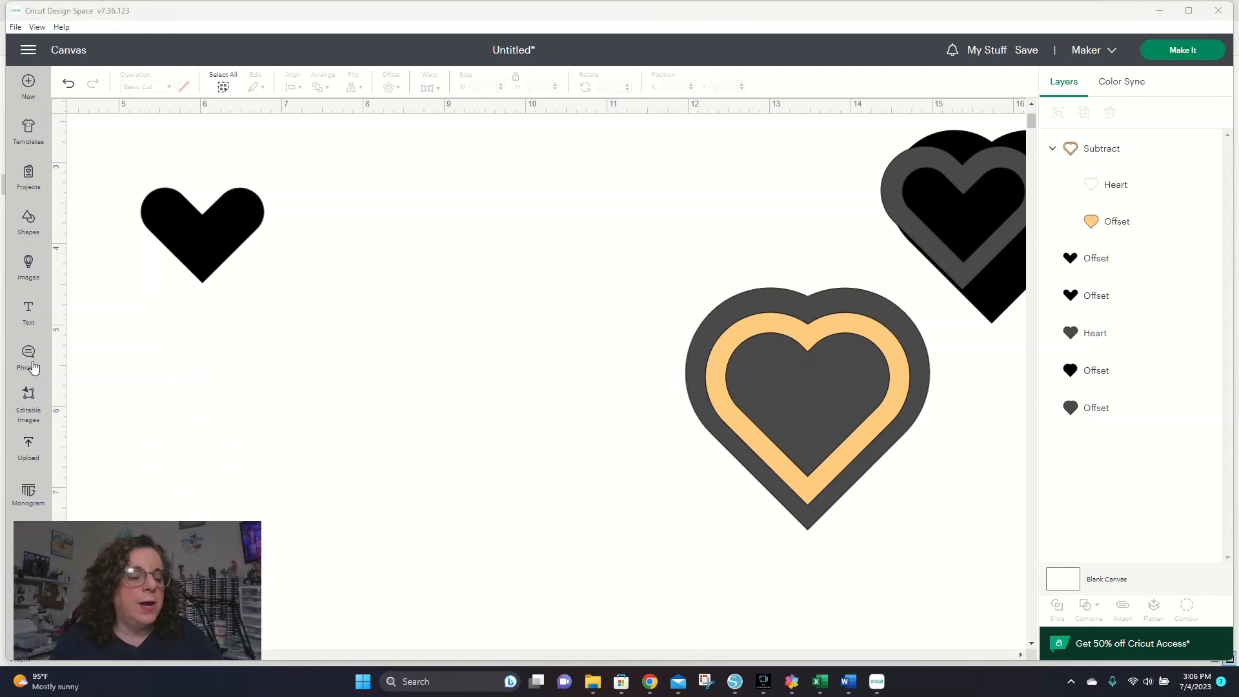
Browse the free and subscription shapes available in the shape library
click(27, 218)
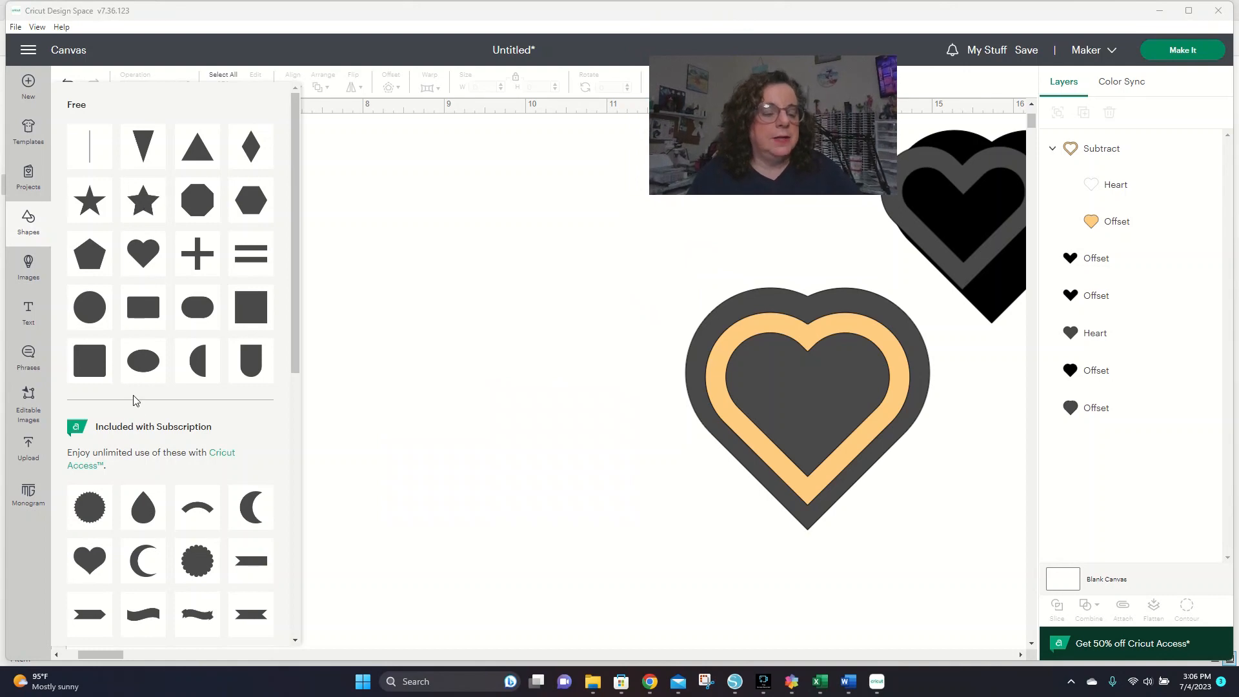
scroll(137, 396, down, 5)
scroll(136, 397, down, 2)
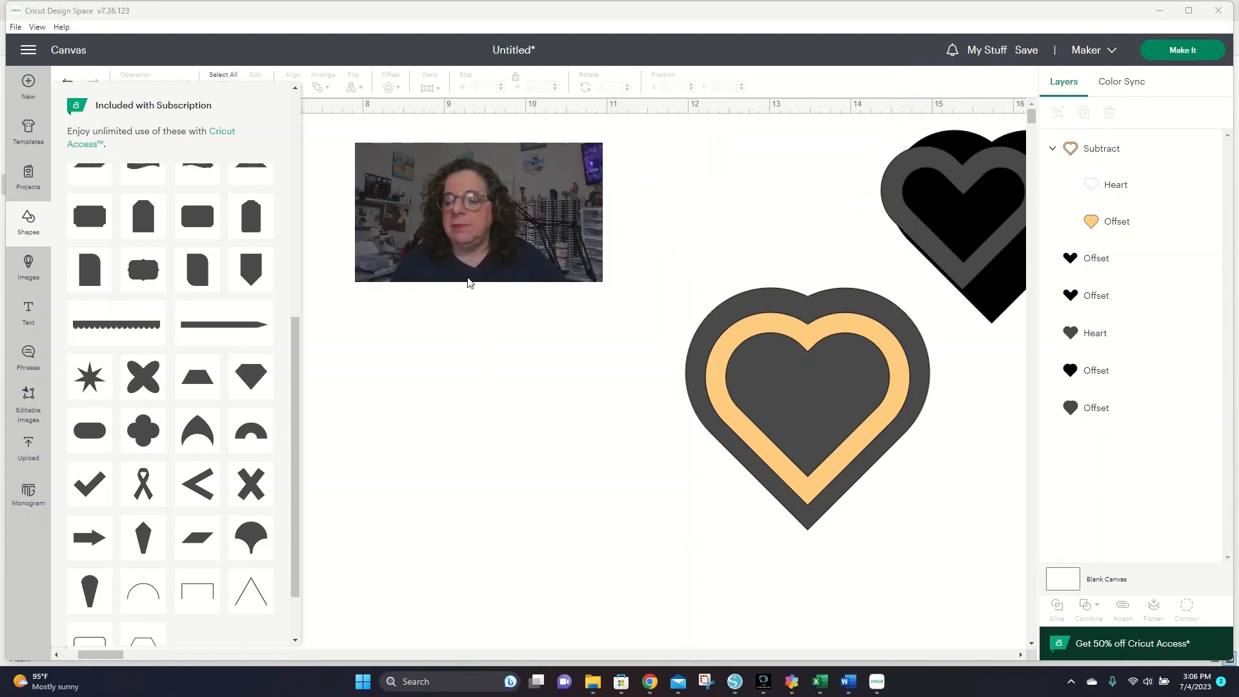
scroll(581, 355, up, 3)
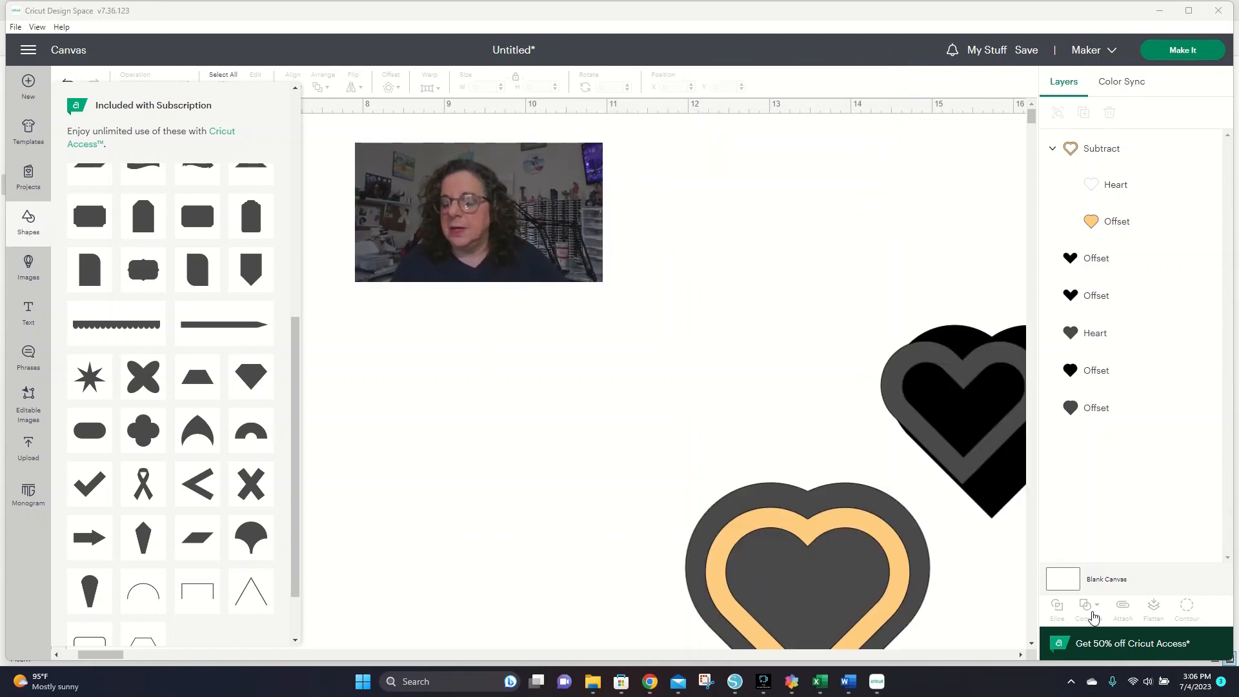